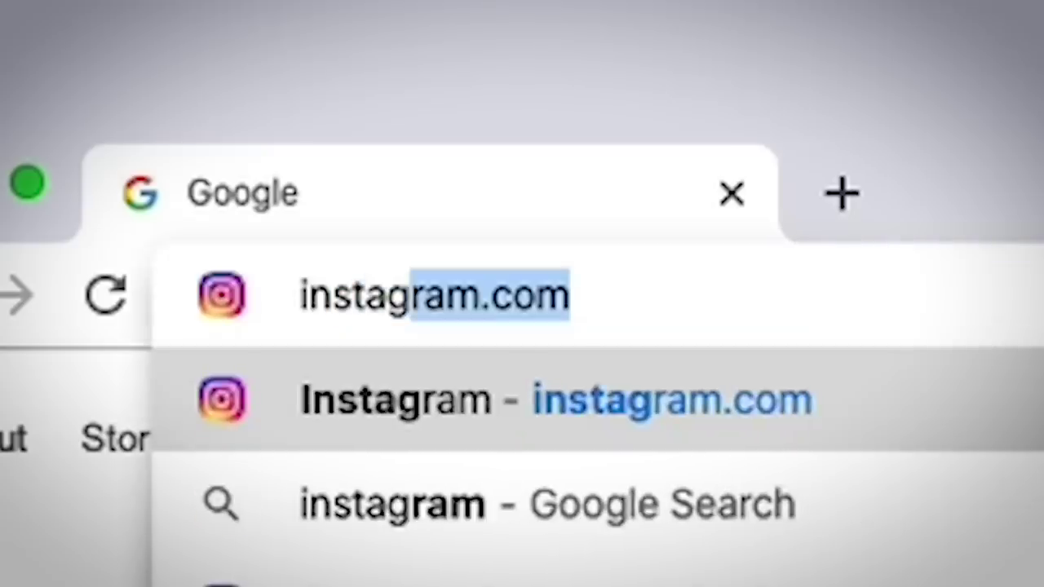
Open the night-time pool video on instagram.com/jackblack and read through the comments on its Reddit thread.
text(.com/)
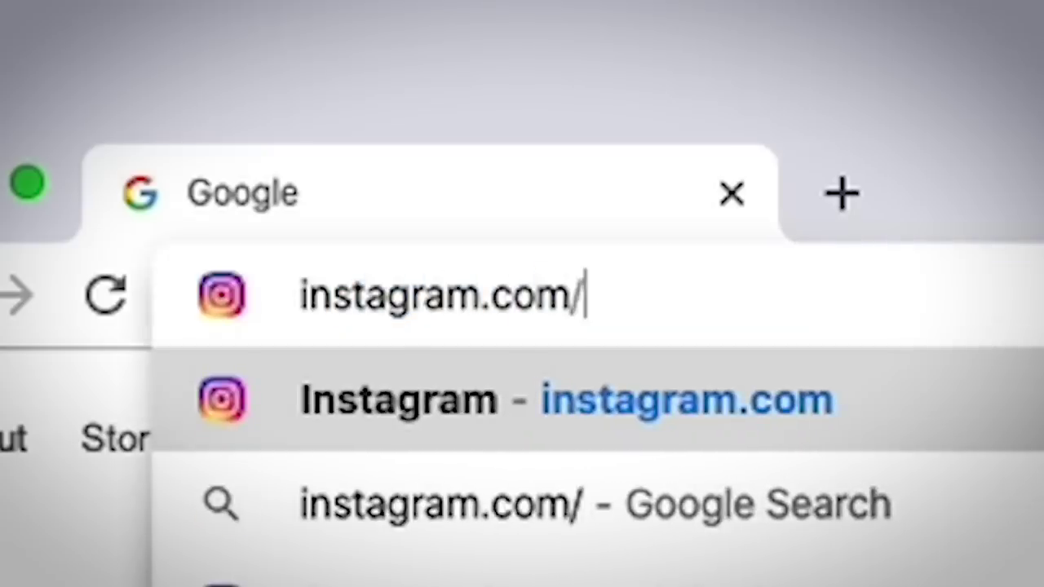
text(jackbla)
key(Return)
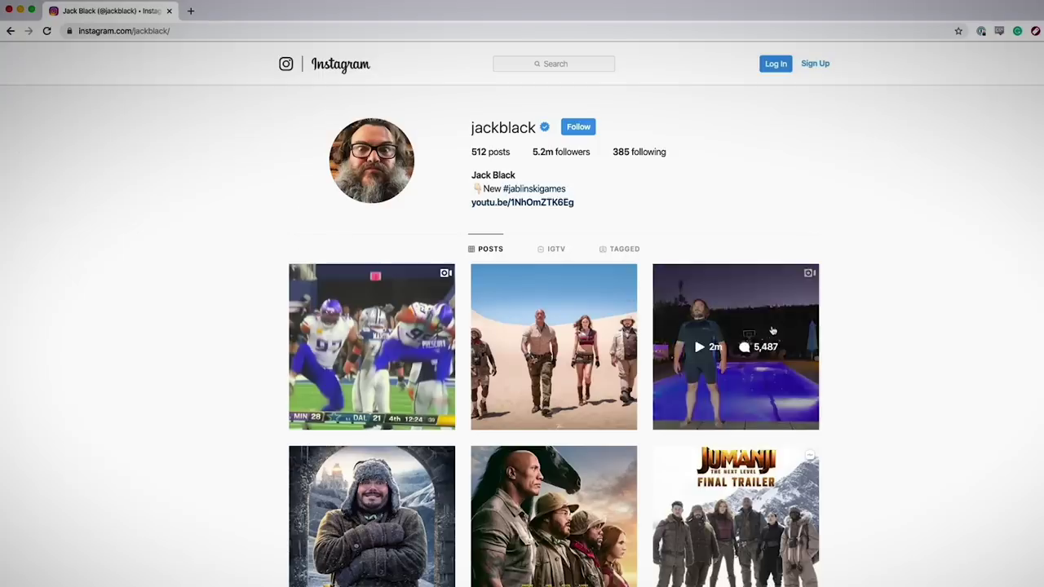
click(772, 331)
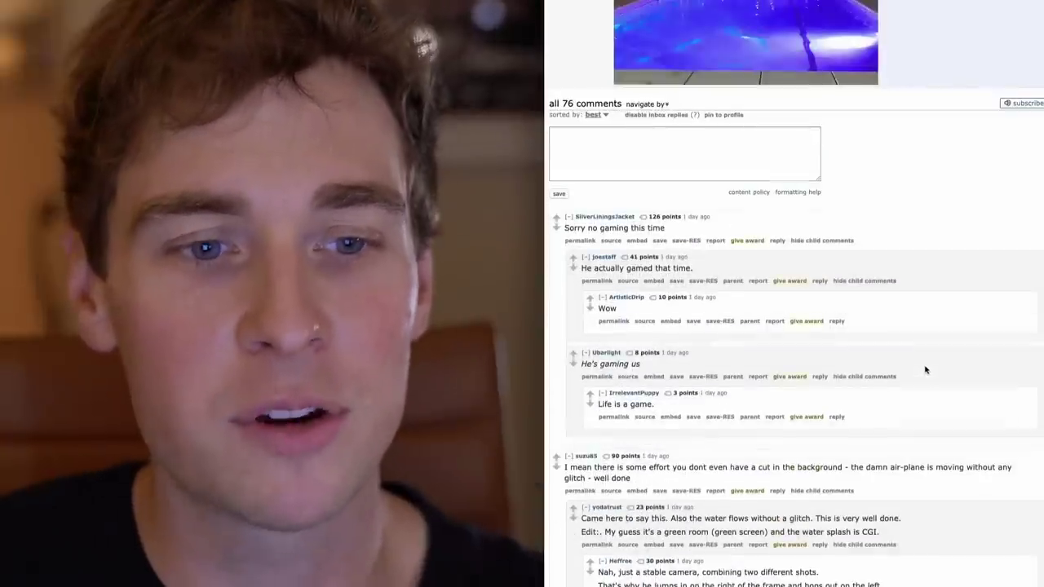
scroll(925, 370, down, 4)
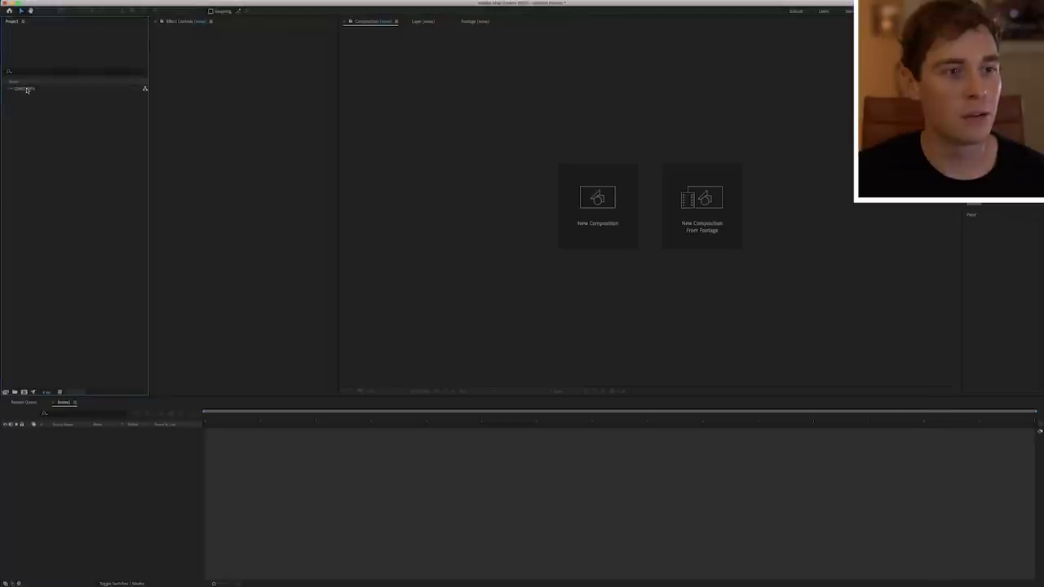
Switch to After Effects, create a composition from the C0007.MP4 footage and play its opening dive.
click(25, 89)
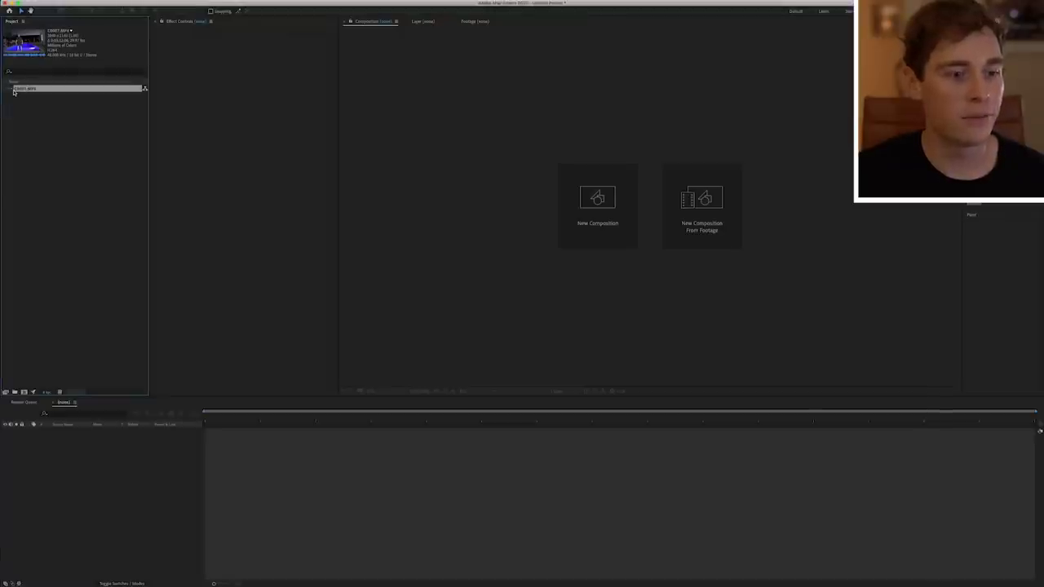
drag(30, 398, 24, 393)
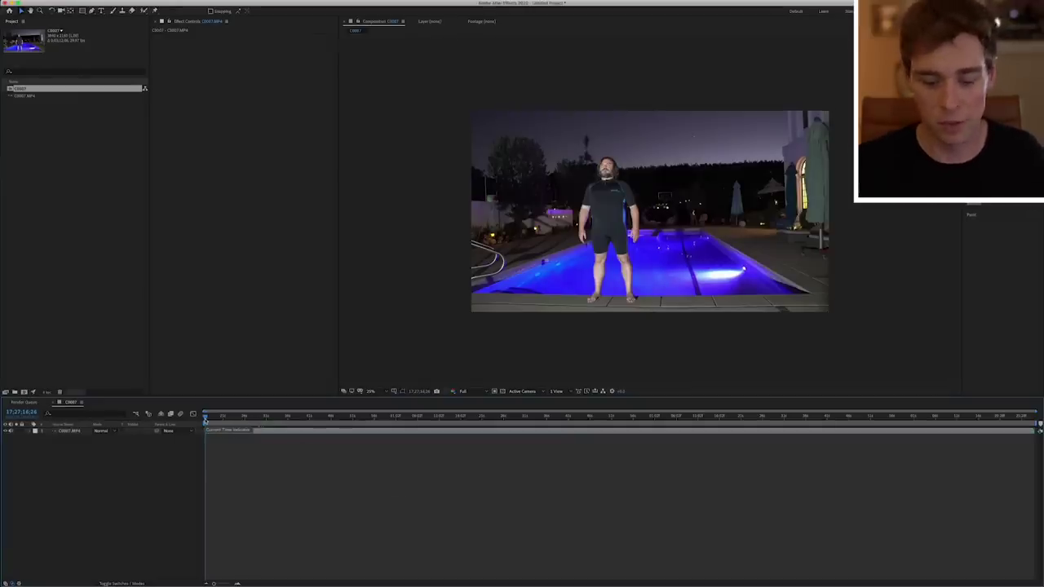
key(space)
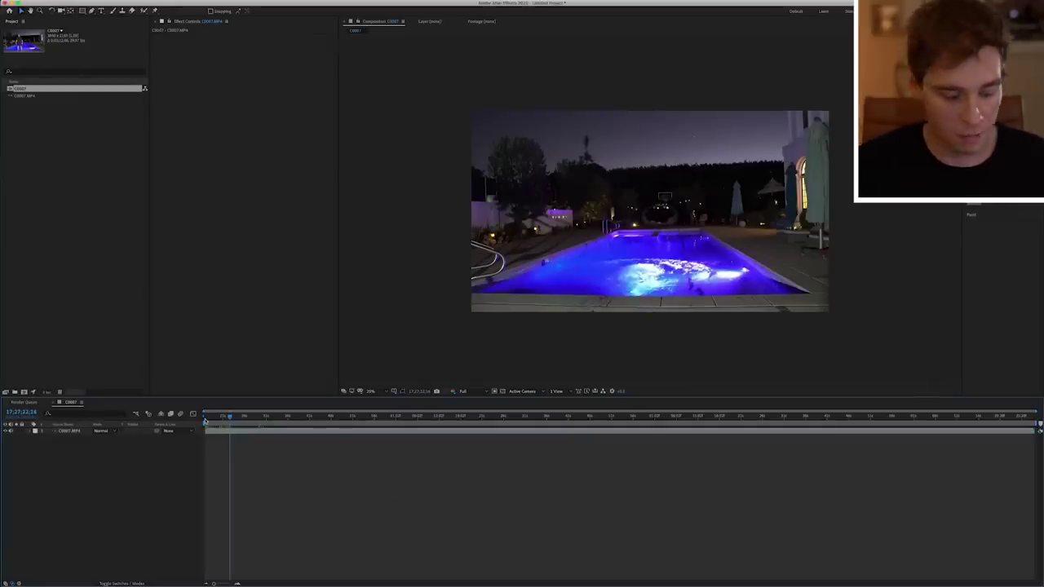
Split the clip just after the man's splash at the near end of the pool.
click(229, 418)
click(232, 432)
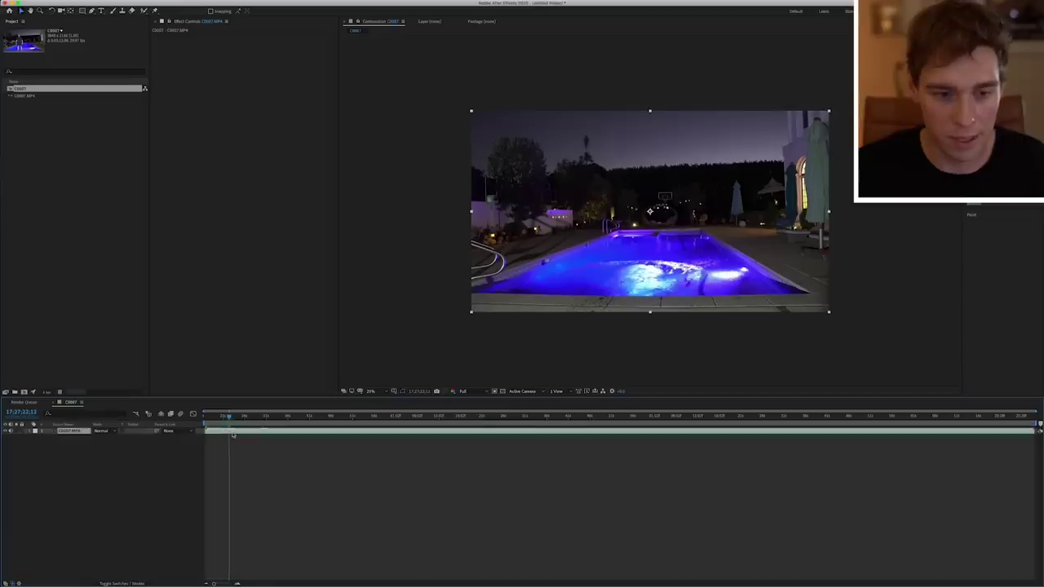
key(super+shift+d)
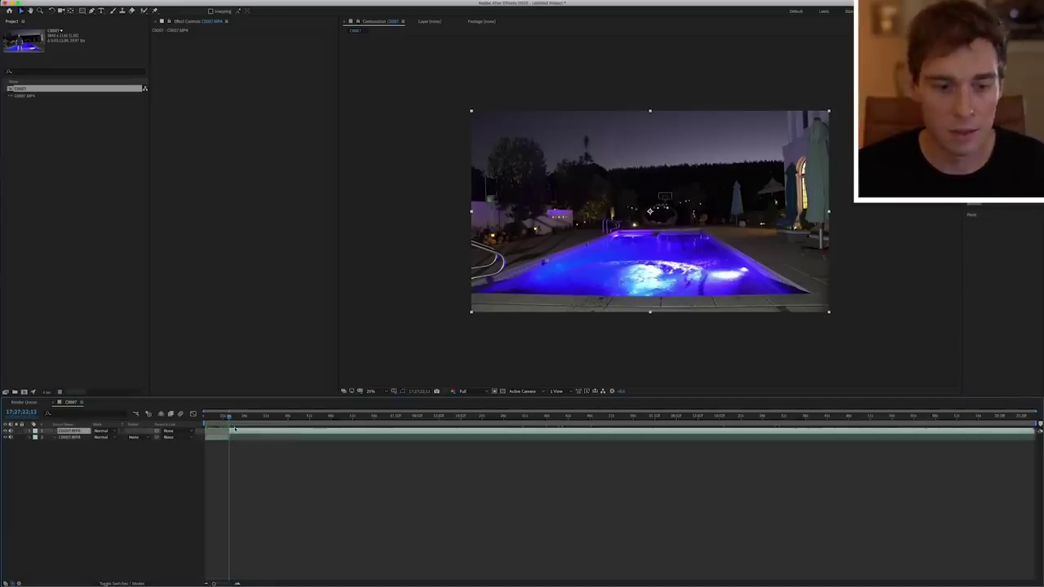
click(239, 445)
click(238, 432)
Find the start of the far-end jump, split the long clip just before it and delete the unused middle section.
drag(229, 417, 862, 438)
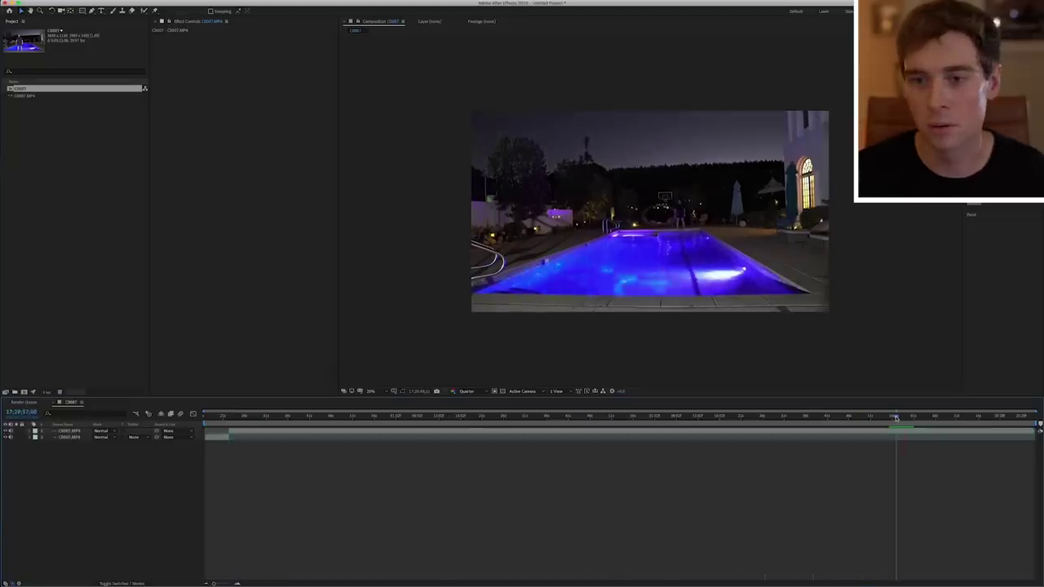
key(space)
key(space)
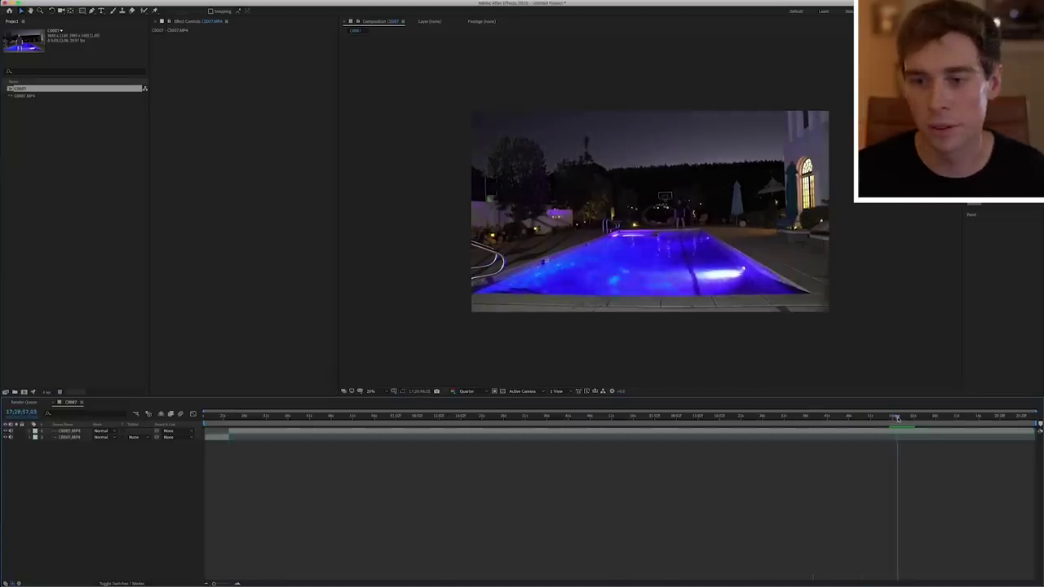
drag(897, 418, 892, 417)
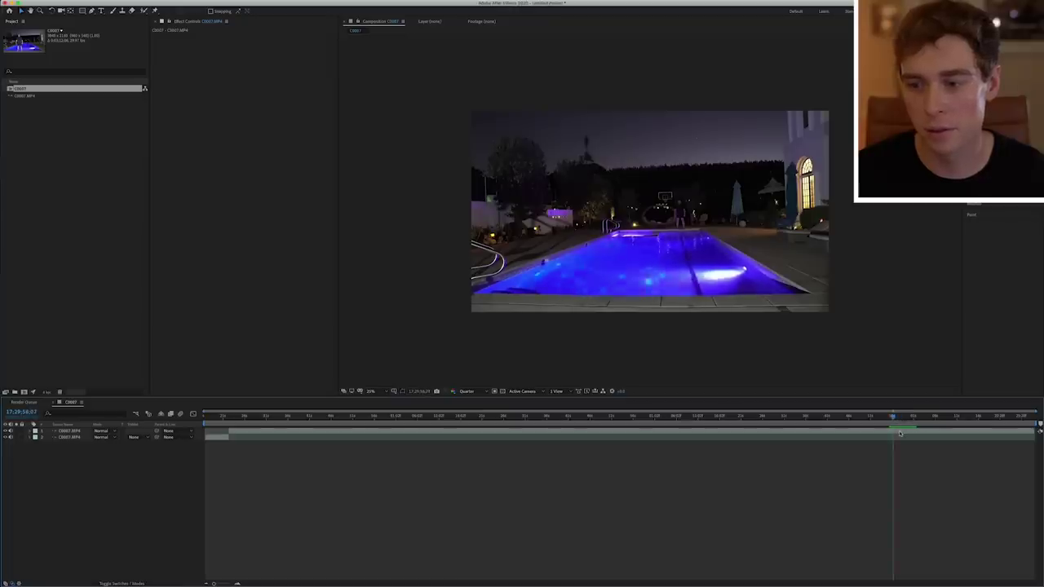
key(space)
click(897, 432)
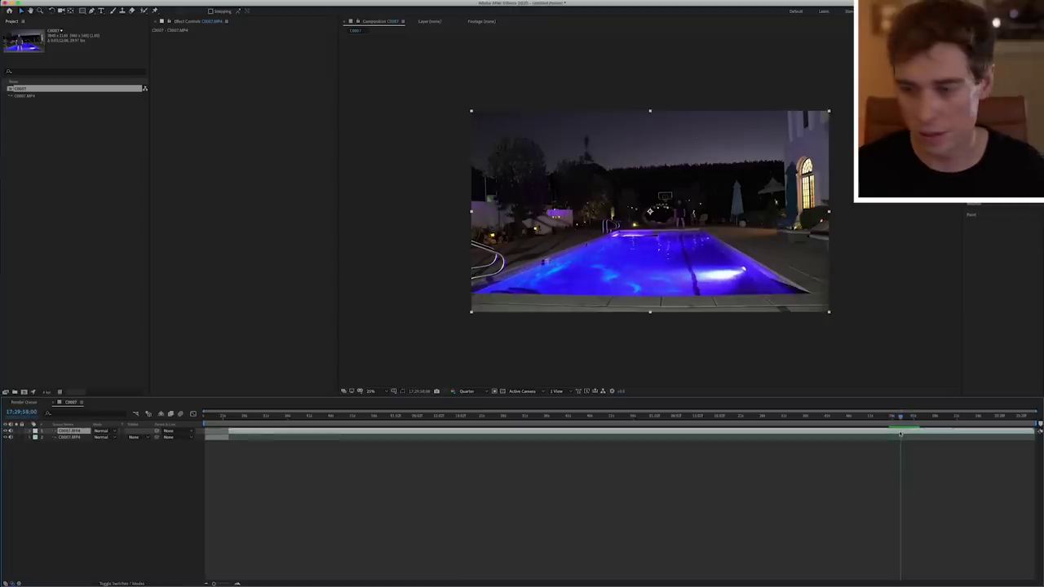
key(super+shift+d)
click(888, 439)
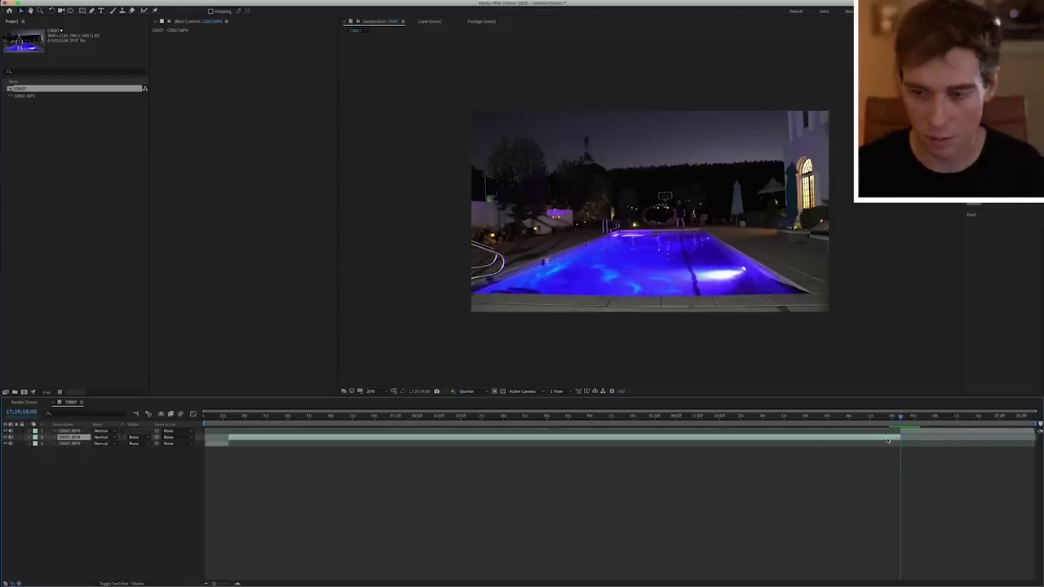
key(Delete)
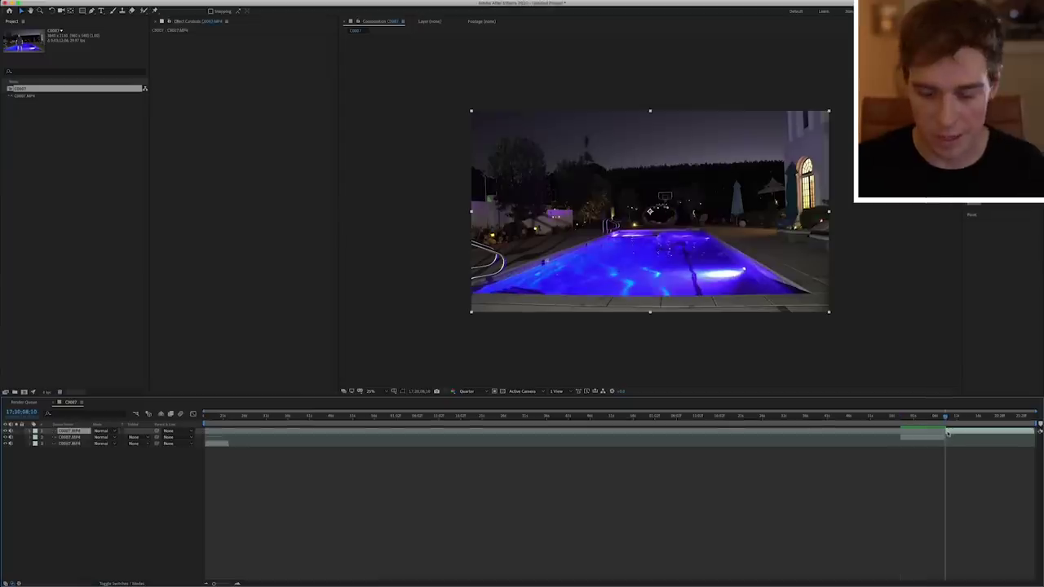
Delete the leftover footage after the far-end jump and move that jump's clip to the start of the timeline.
key(Delete)
drag(945, 417, 911, 416)
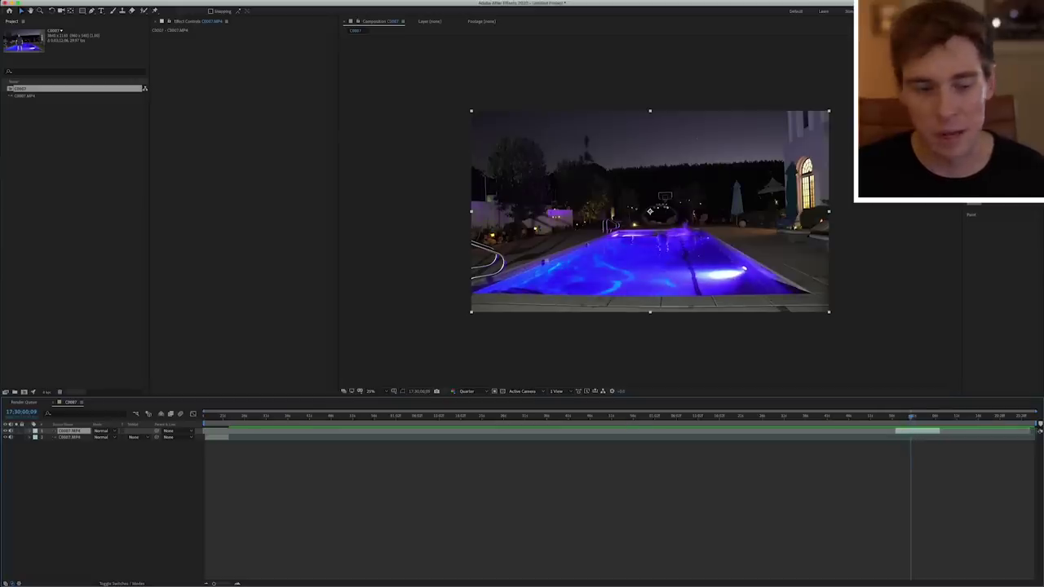
click(70, 437)
drag(909, 439, 194, 432)
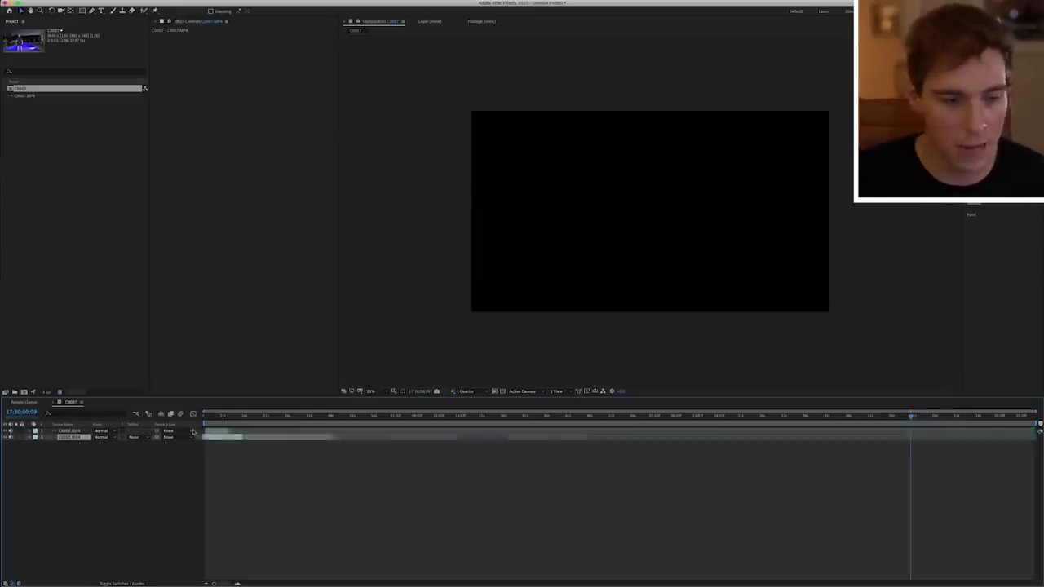
End the work area at 17;27;28;13 and trim the composition to the work area.
click(210, 420)
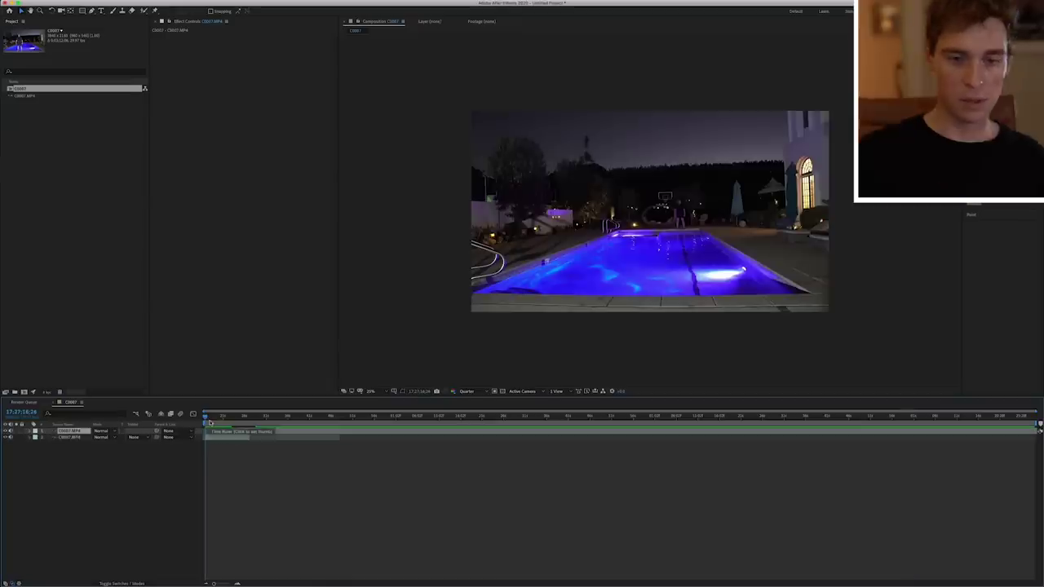
drag(270, 418, 256, 421)
key(n)
right_click(255, 422)
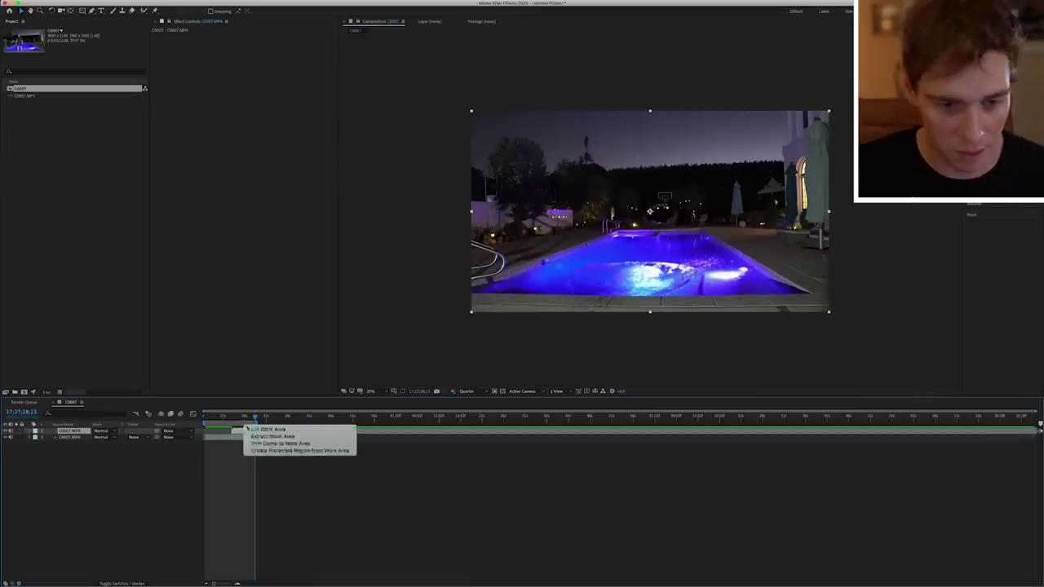
click(257, 450)
click(517, 469)
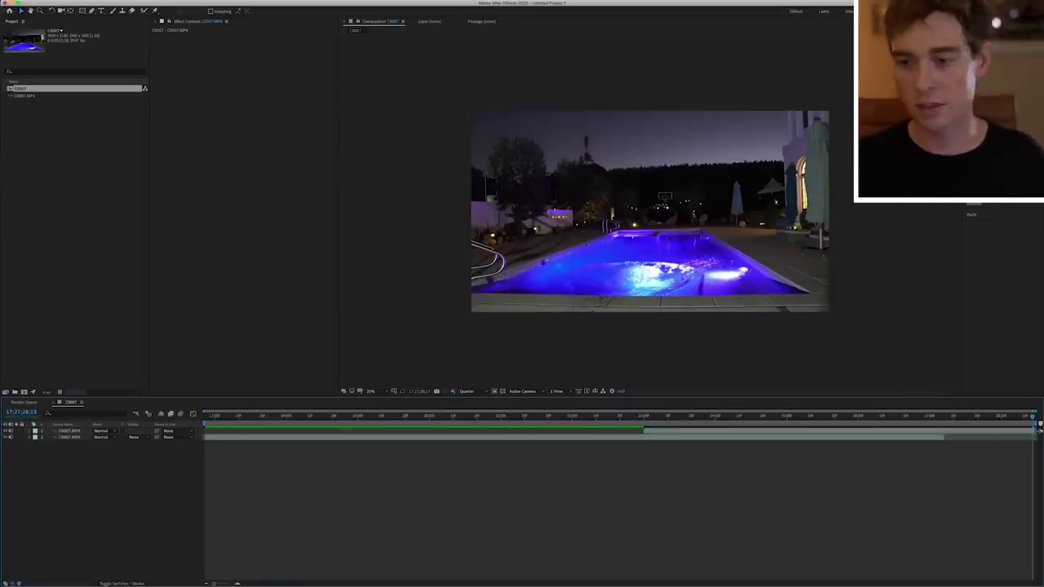
Move the top dive clip earlier so it overlaps the far-end jump clip, and time-reverse its layer.
click(648, 417)
drag(483, 431, 419, 433)
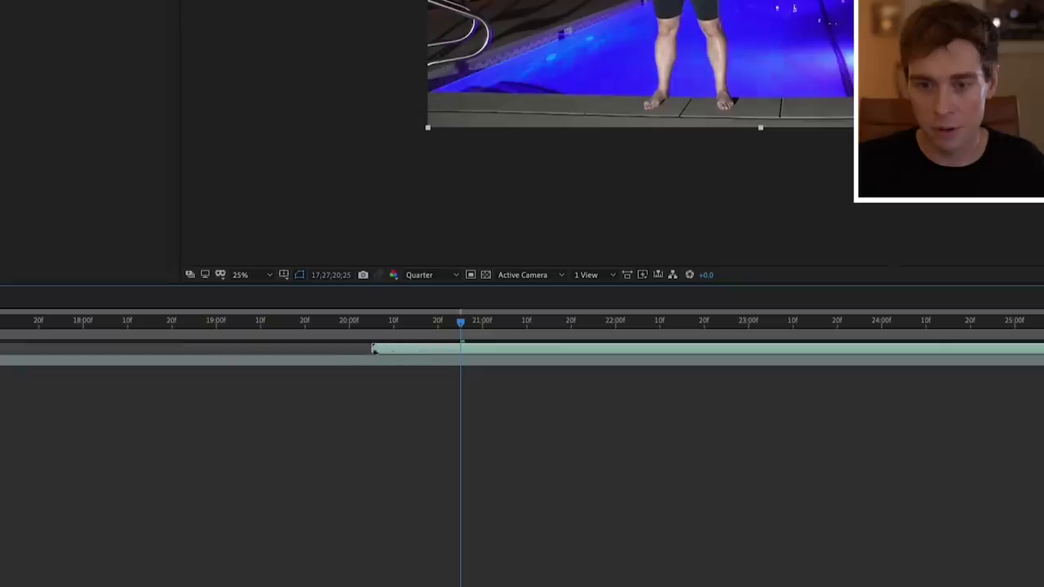
right_click(404, 350)
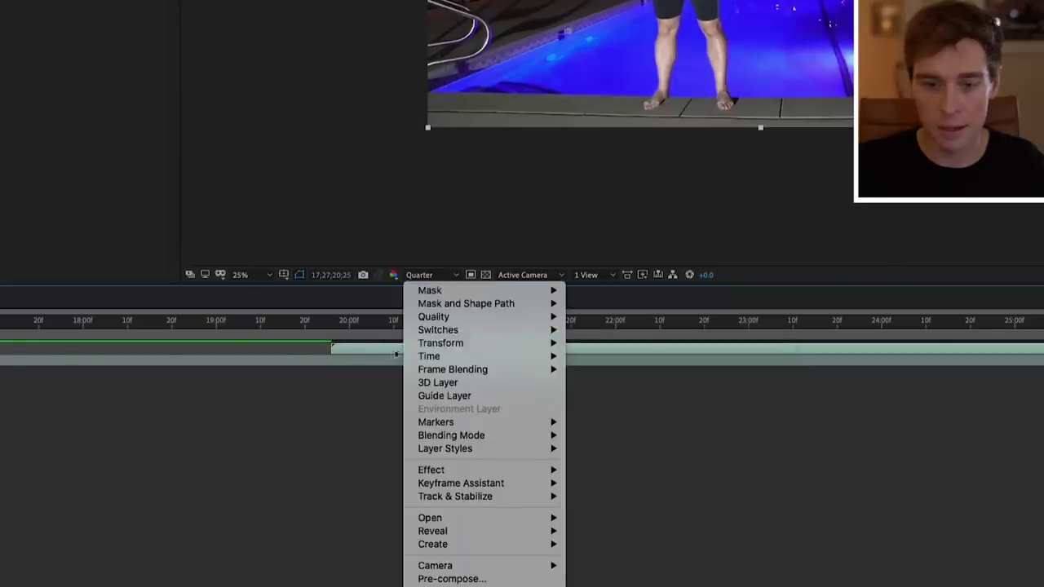
right_click(395, 352)
mouse_move(445, 362)
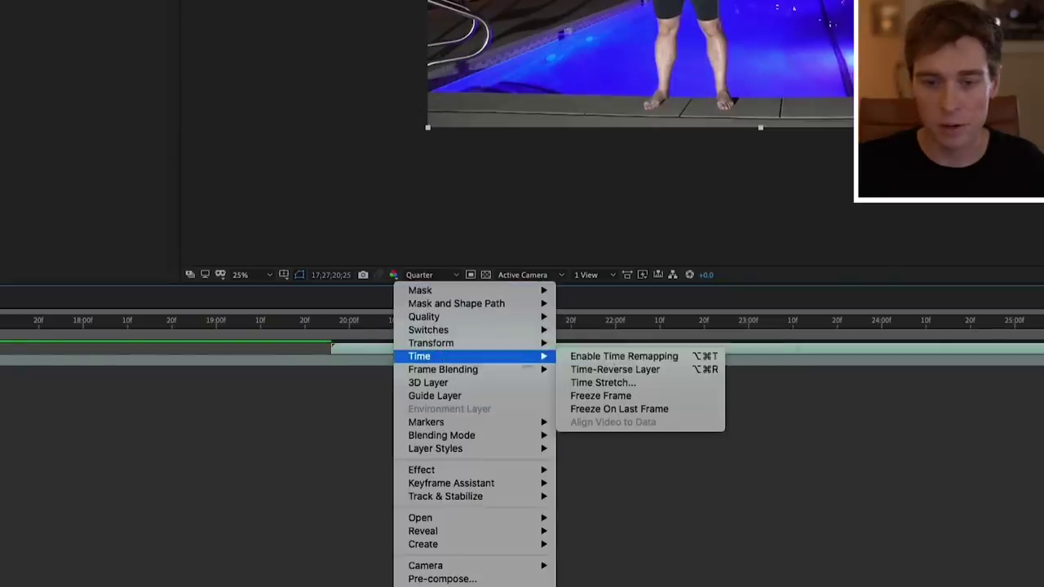
click(620, 370)
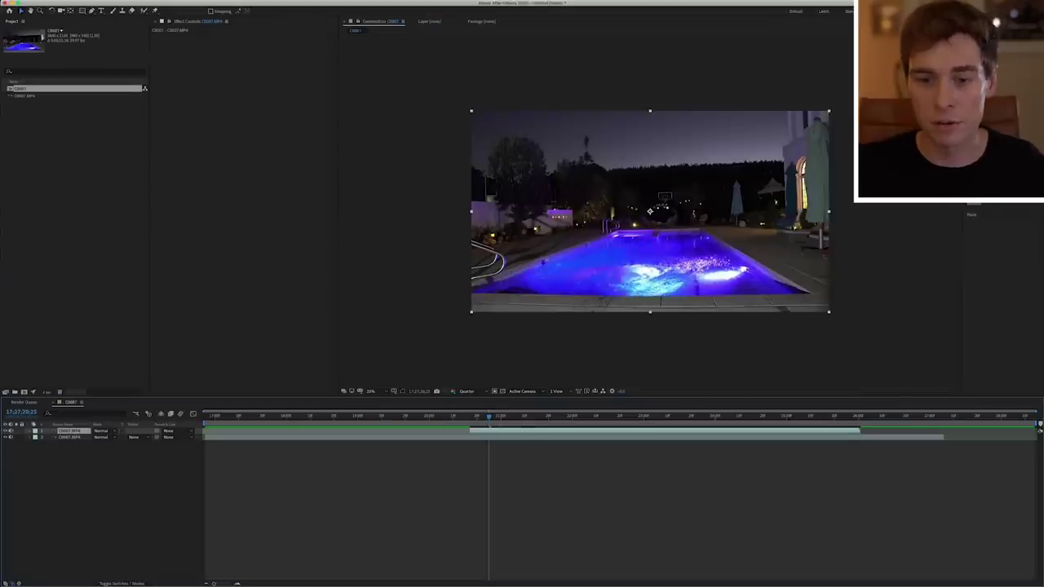
Mute the audio of both clip layers and scrub through the start of the reversed dive.
mouse_move(488, 419)
mouse_down()
mouse_move(472, 419)
mouse_move(500, 417)
mouse_up()
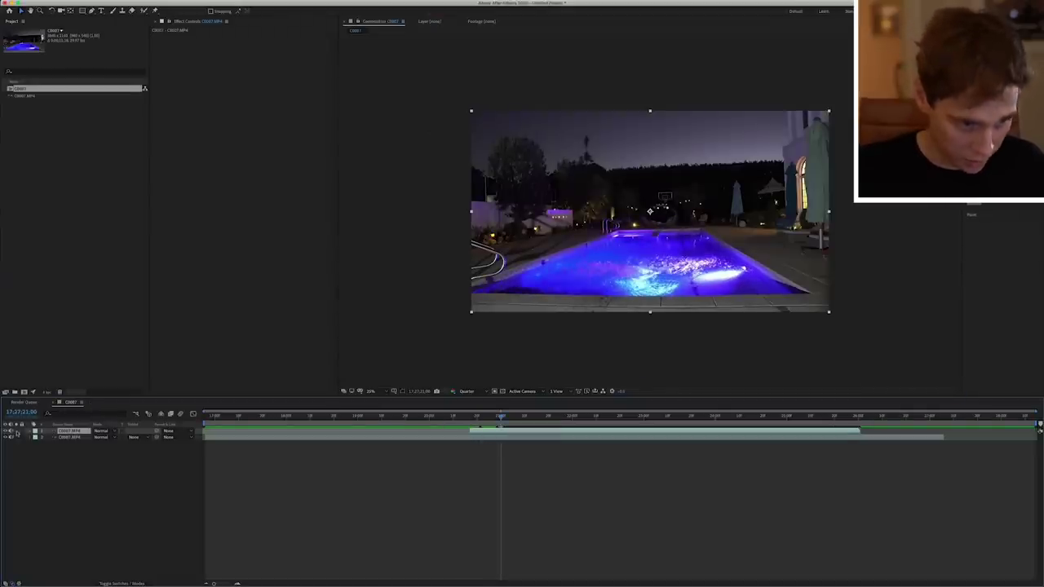
drag(10, 431, 11, 438)
click(74, 459)
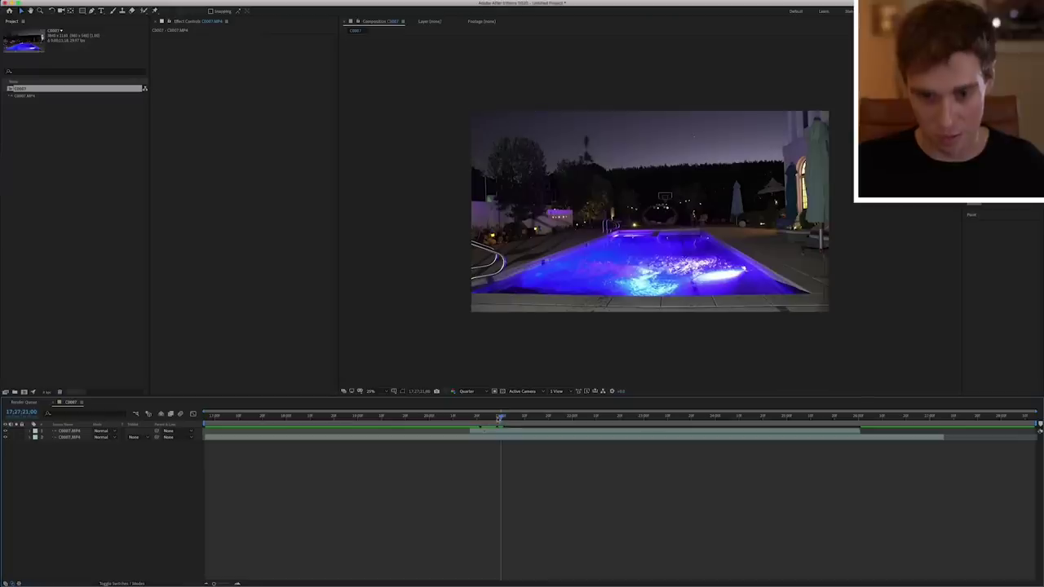
drag(501, 418, 533, 418)
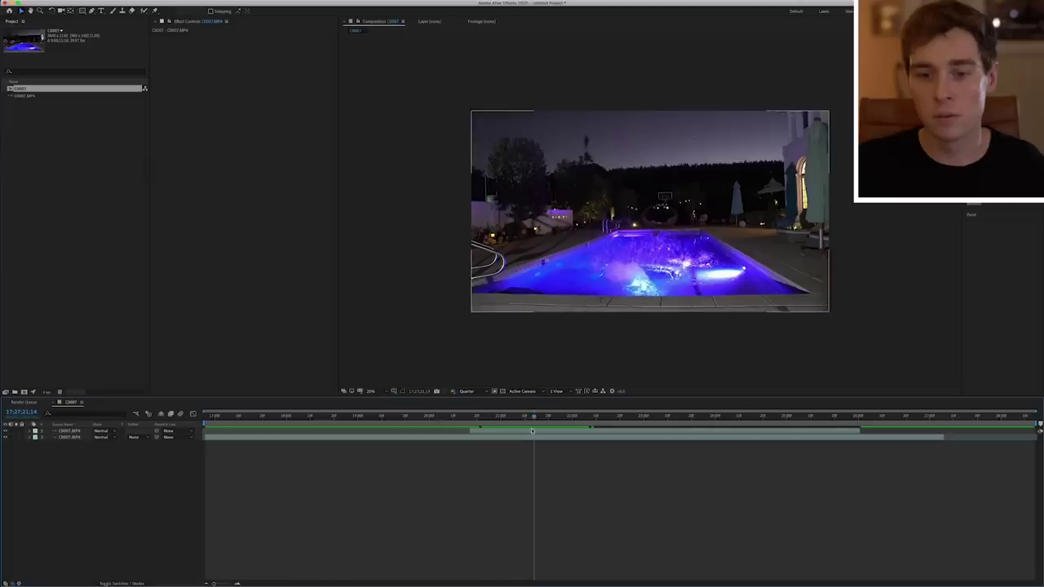
click(476, 431)
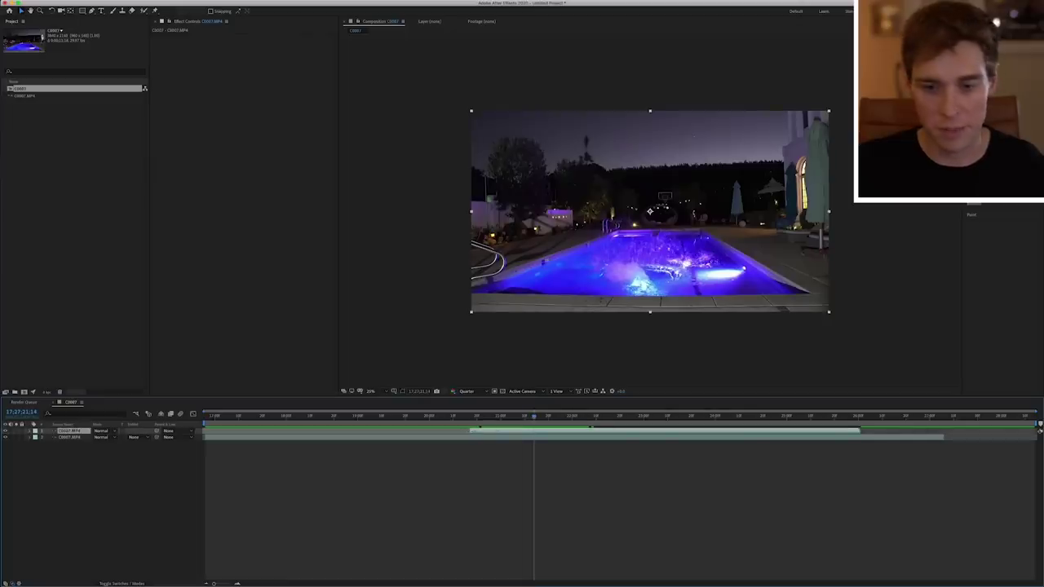
drag(472, 431, 426, 433)
key(super+z)
Move the reversed clip earlier so its splash overlaps the far-end jump at 17;27;20;09 in the lower clip.
click(453, 418)
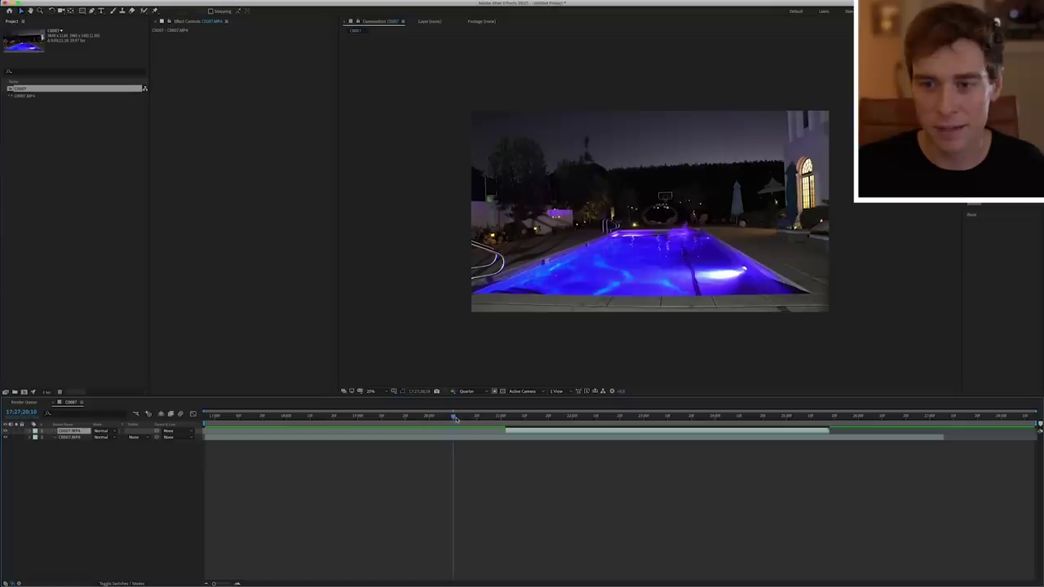
drag(450, 418, 452, 419)
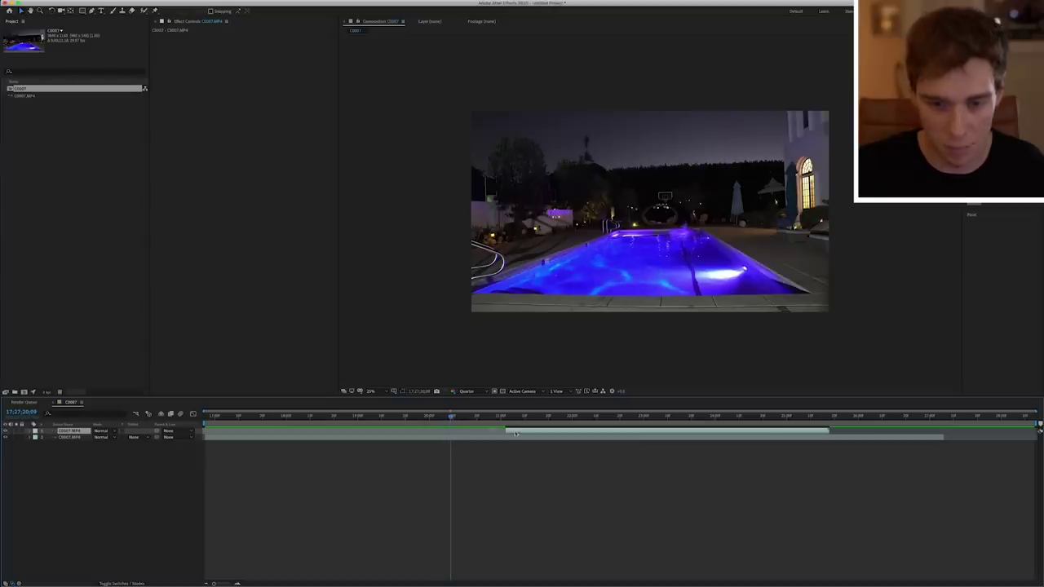
drag(516, 433, 436, 434)
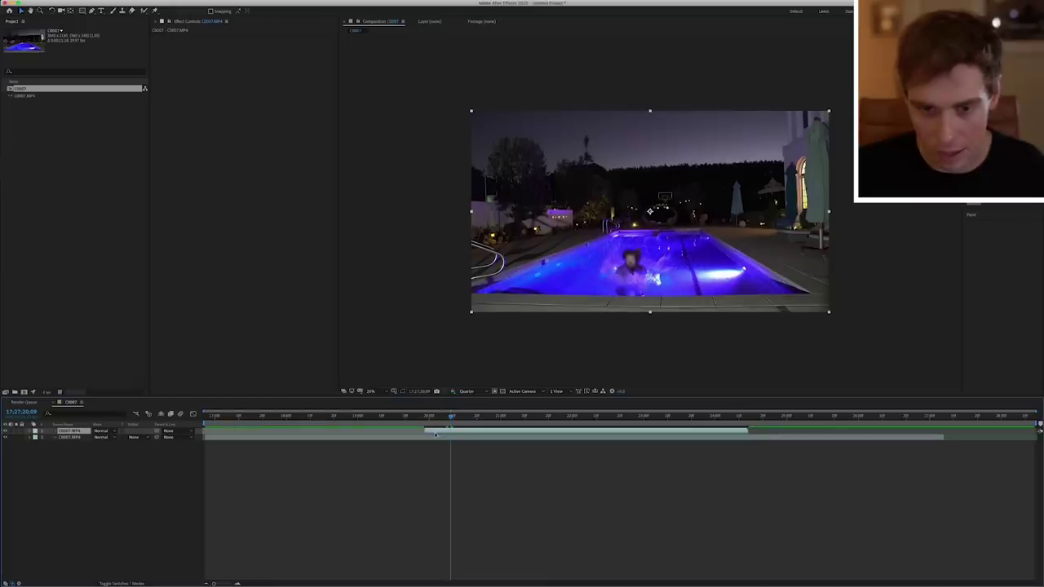
drag(438, 434, 492, 419)
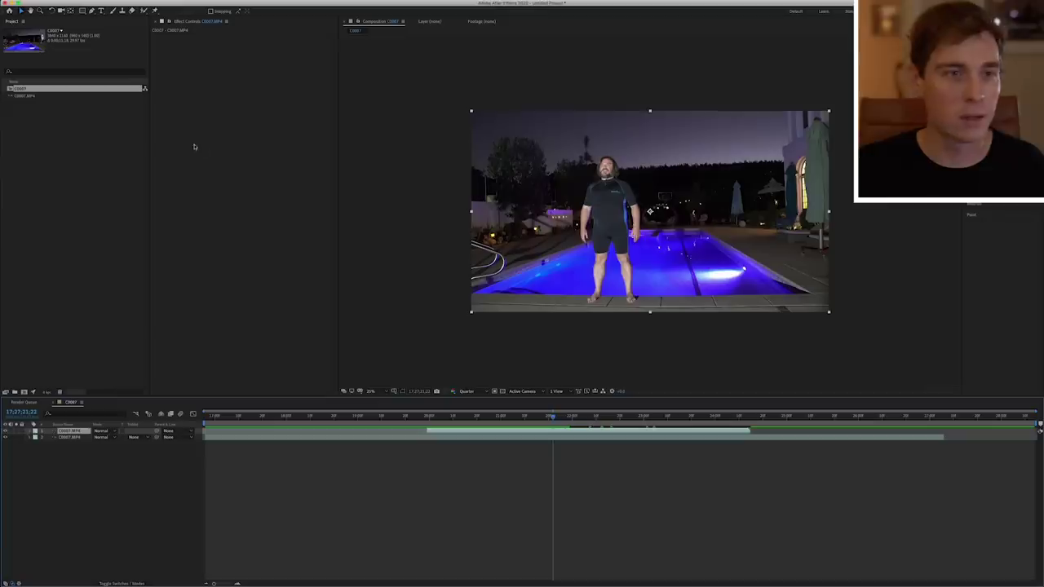
Draw a loose closed Pen tool mask around the standing man on the reversed clip, from above his head to below his feet.
click(91, 10)
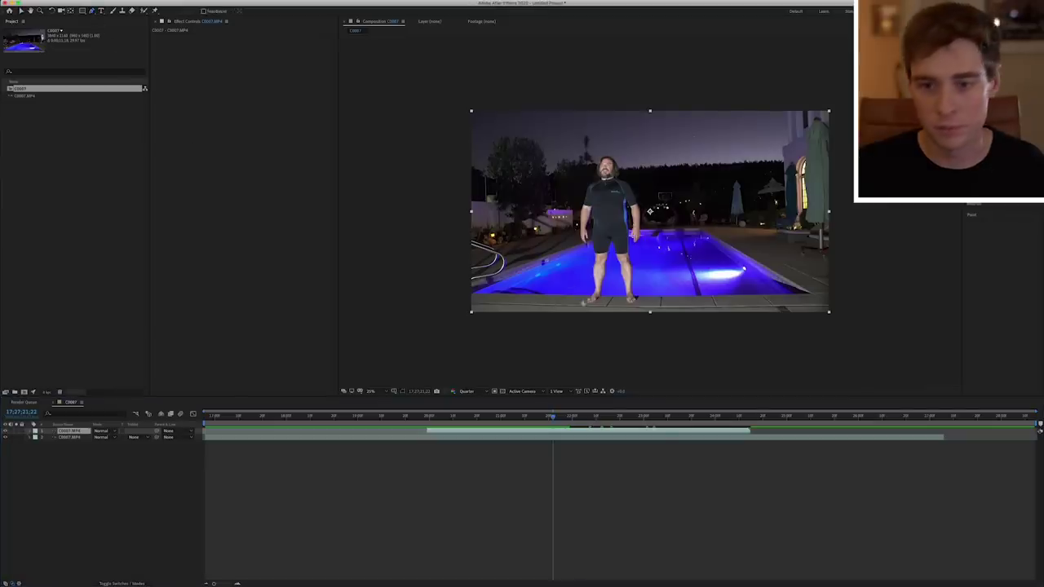
click(591, 310)
click(628, 311)
click(646, 301)
click(664, 235)
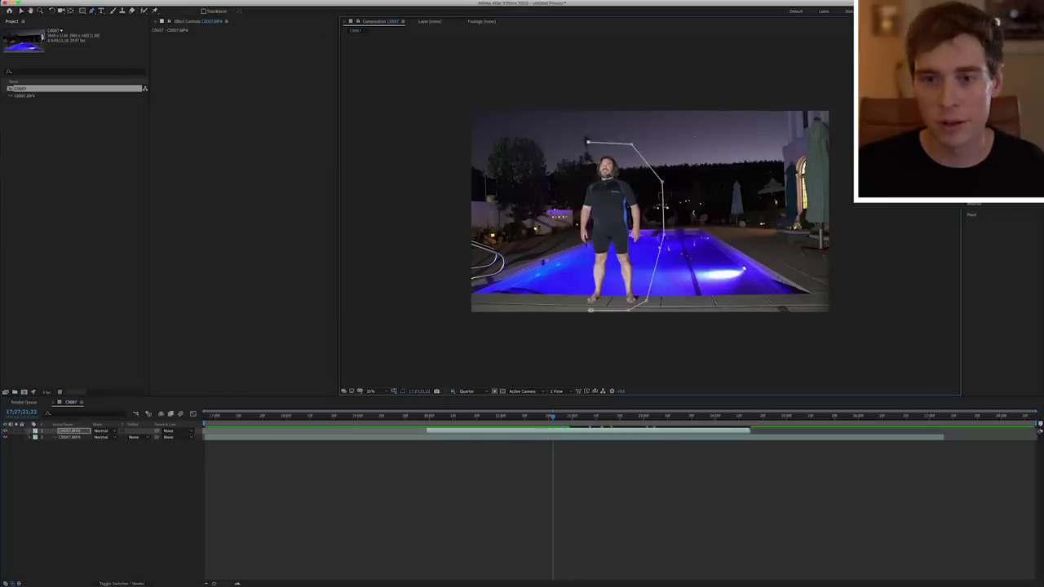
click(555, 226)
click(561, 295)
click(588, 311)
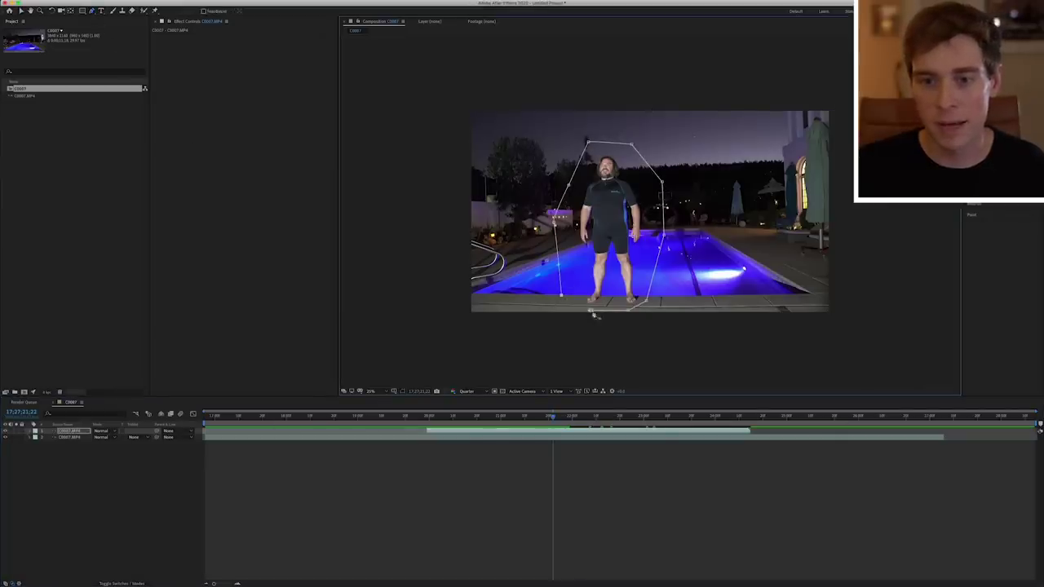
Close the mask beneath the man's feet and enable Mask Path keyframing at 17;27;21;22.
click(591, 311)
key(m)
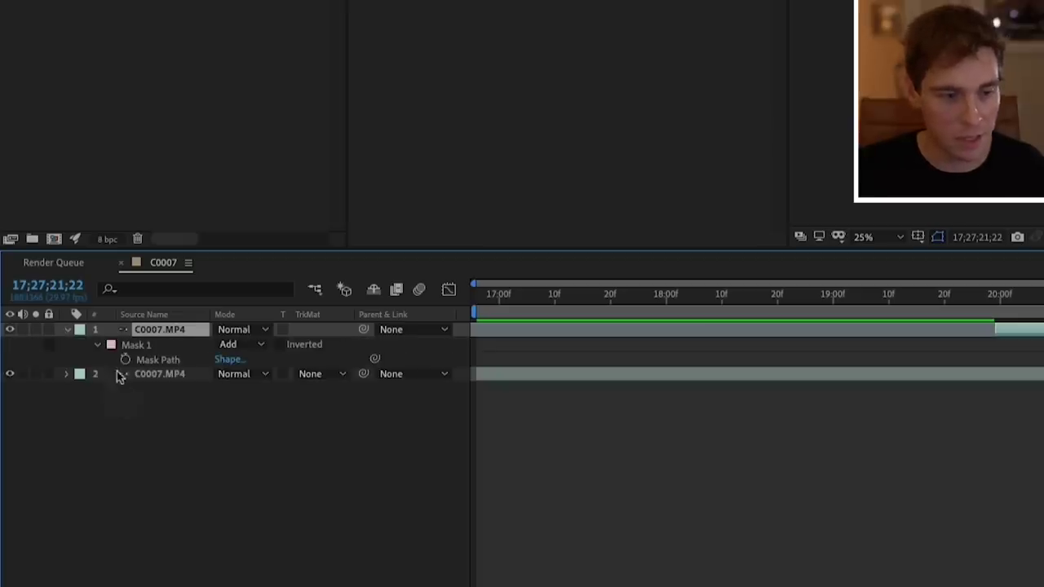
click(126, 359)
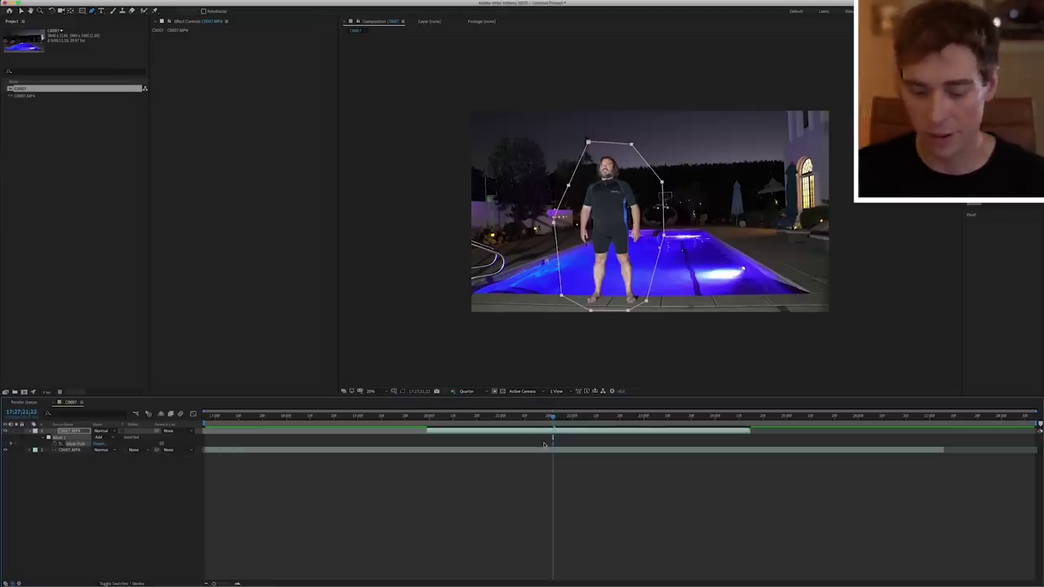
Step back 14 frames to 17;27;21;08 and pull the mask's upper and lower-left points in around the crouching man.
key(Page_Up)
key(Page_Up)
key(Page_Up)
key(Page_Up)
key(Page_Up)
key(Page_Up)
key(Page_Up)
key(Page_Up)
key(Page_Up)
key(Page_Up)
key(Page_Up)
key(Page_Up)
key(Page_Up)
key(Page_Up)
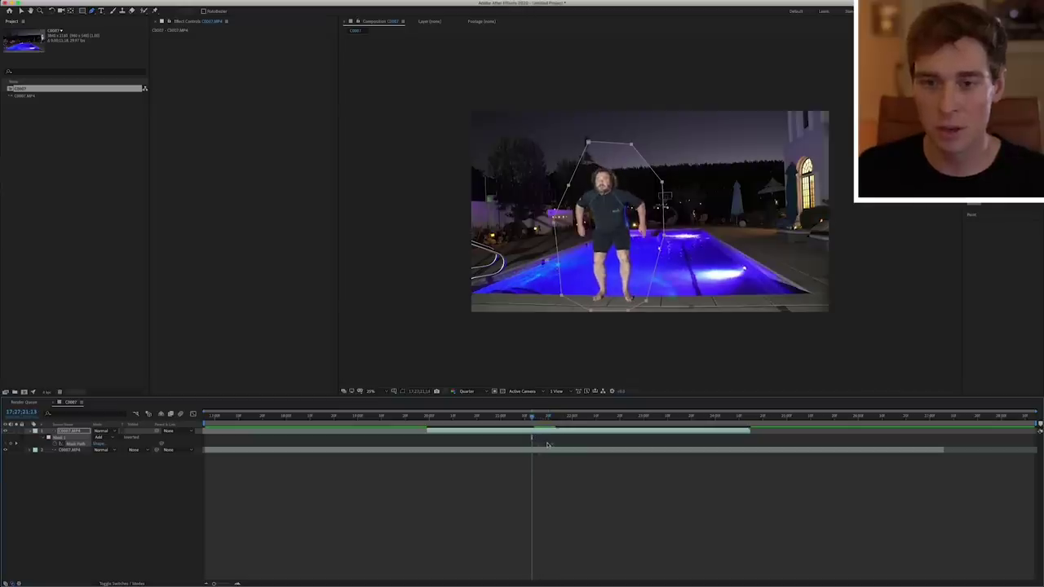
drag(630, 145, 644, 192)
drag(588, 142, 565, 225)
drag(565, 295, 574, 294)
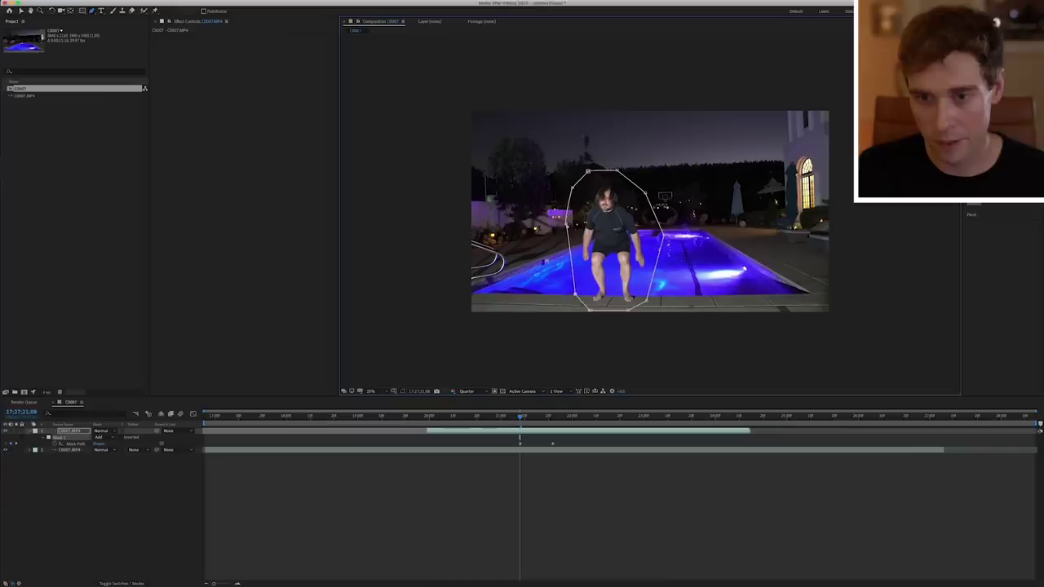
Refine the mask's right side, lower-right corner and upper edge to fit the crouching man at 17;27;21;08.
drag(661, 235, 650, 242)
drag(645, 194, 640, 192)
drag(650, 241, 655, 250)
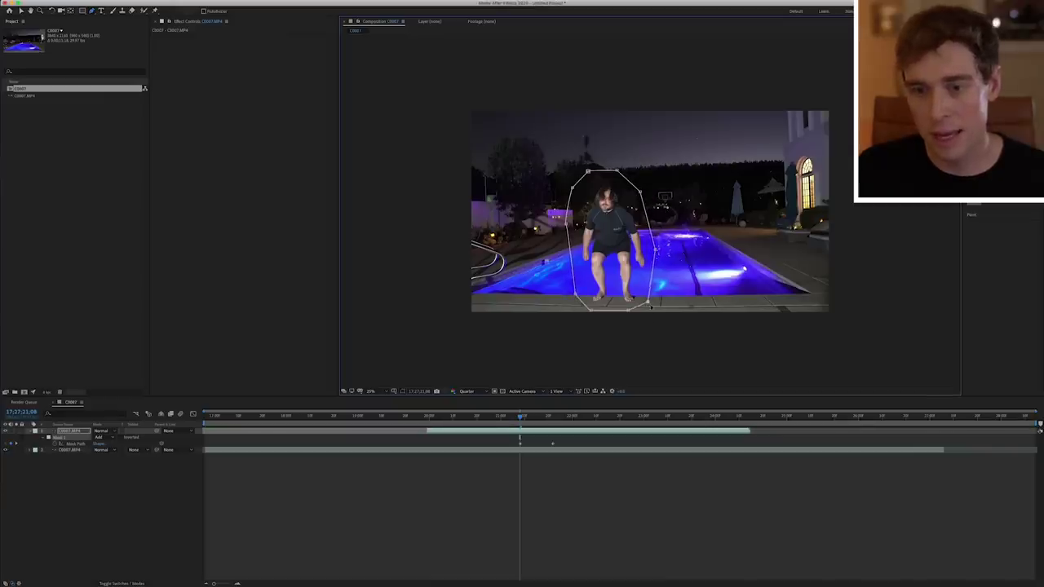
drag(647, 301, 651, 304)
drag(617, 170, 615, 176)
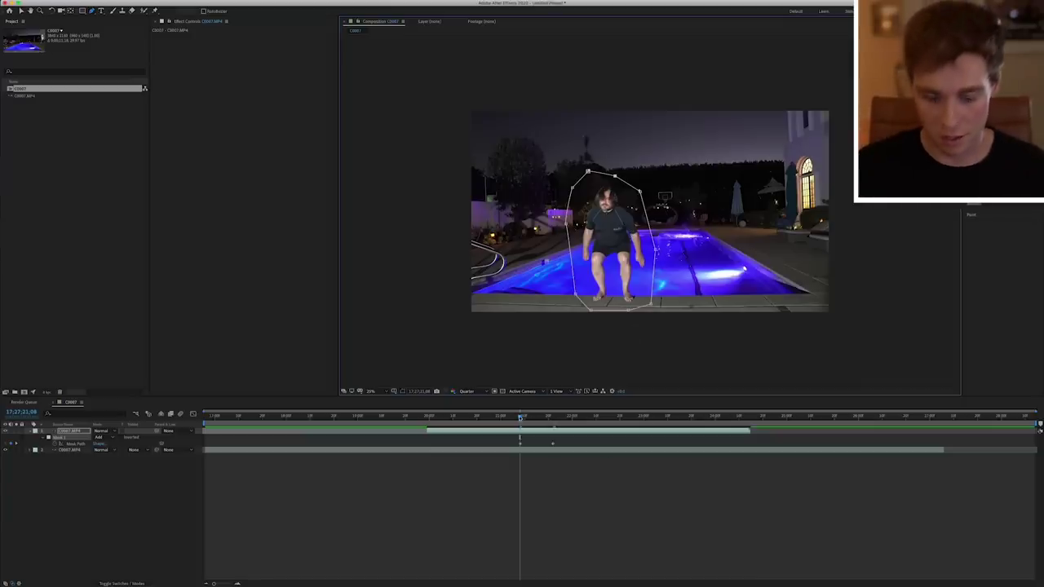
Scrub through the reversed dive to check the animated mask, with its outline shown and hidden.
drag(519, 418, 505, 418)
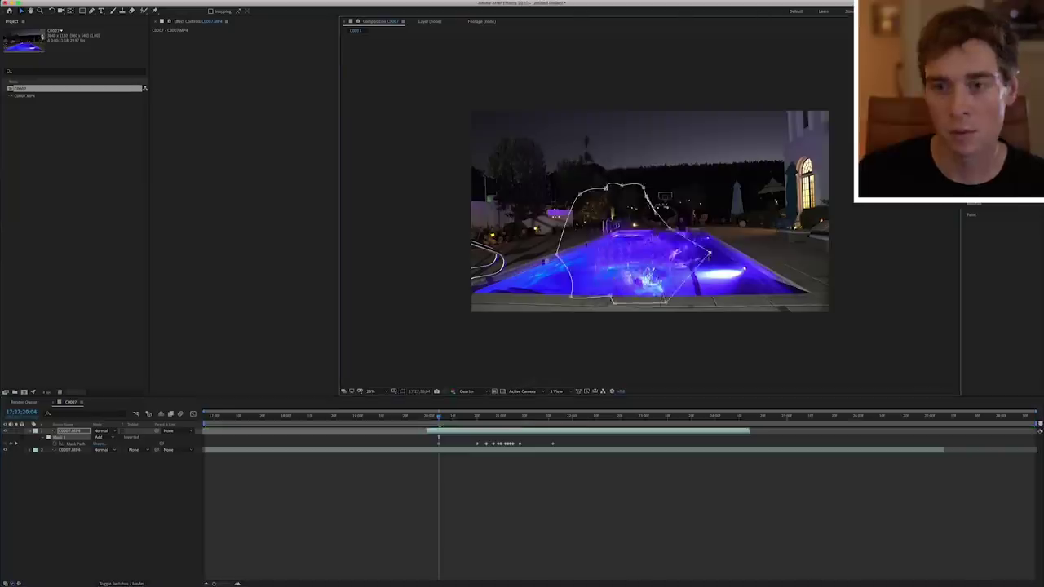
mouse_move(481, 416)
mouse_down()
mouse_move(434, 419)
mouse_move(476, 418)
mouse_up()
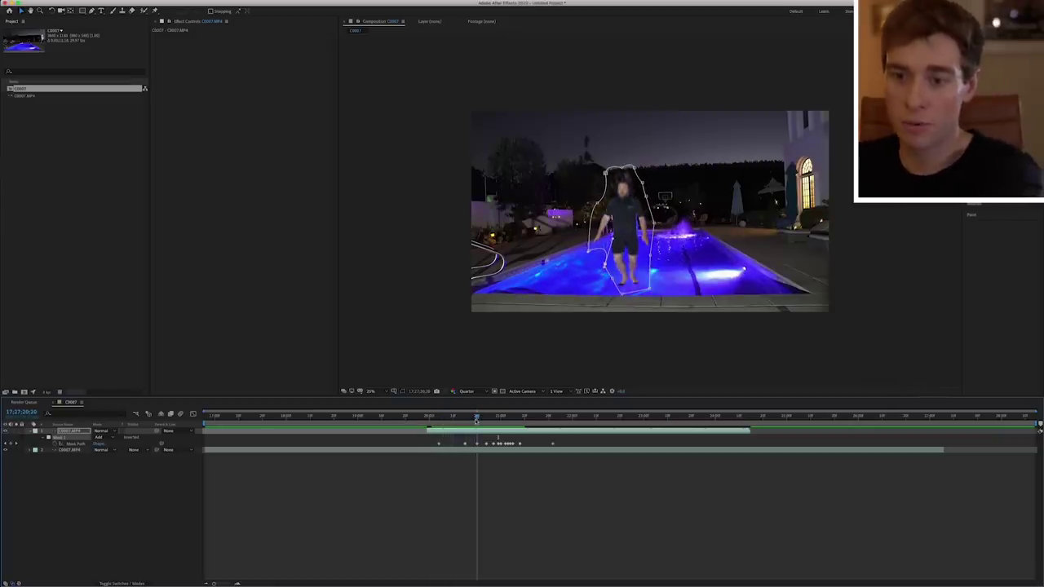
drag(476, 418, 558, 419)
click(543, 432)
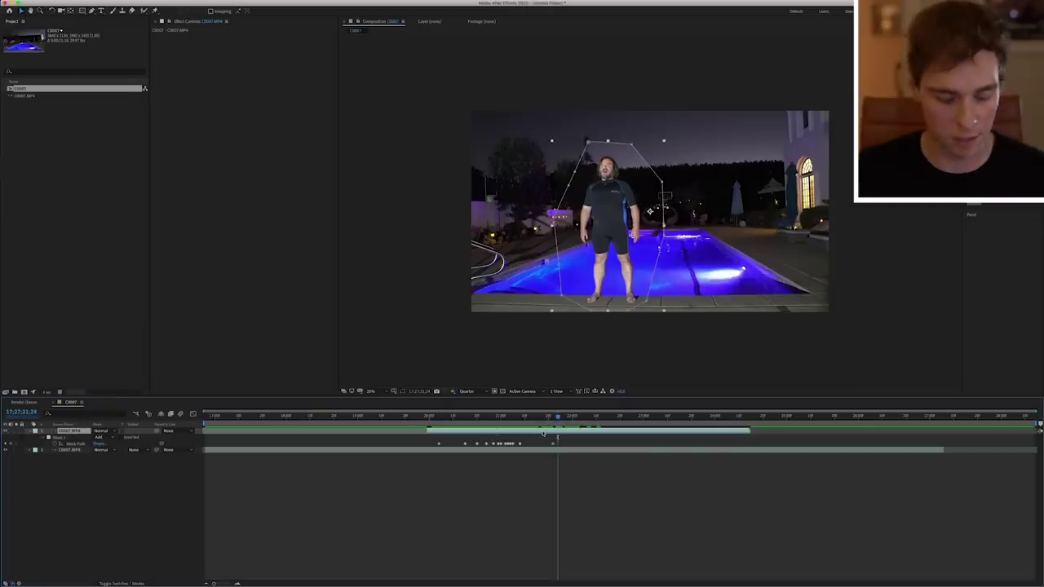
click(519, 478)
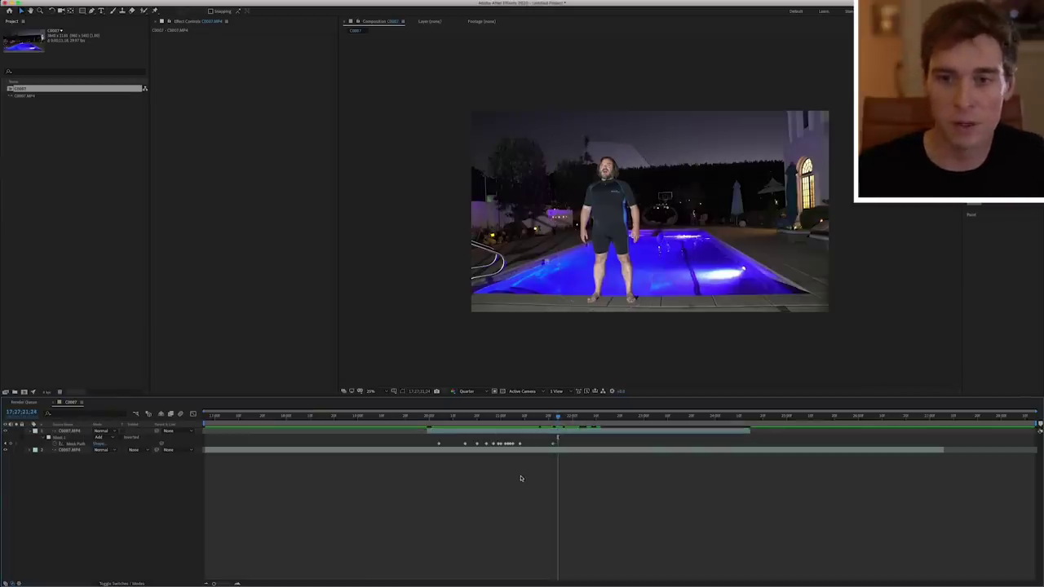
click(510, 418)
drag(511, 418, 486, 419)
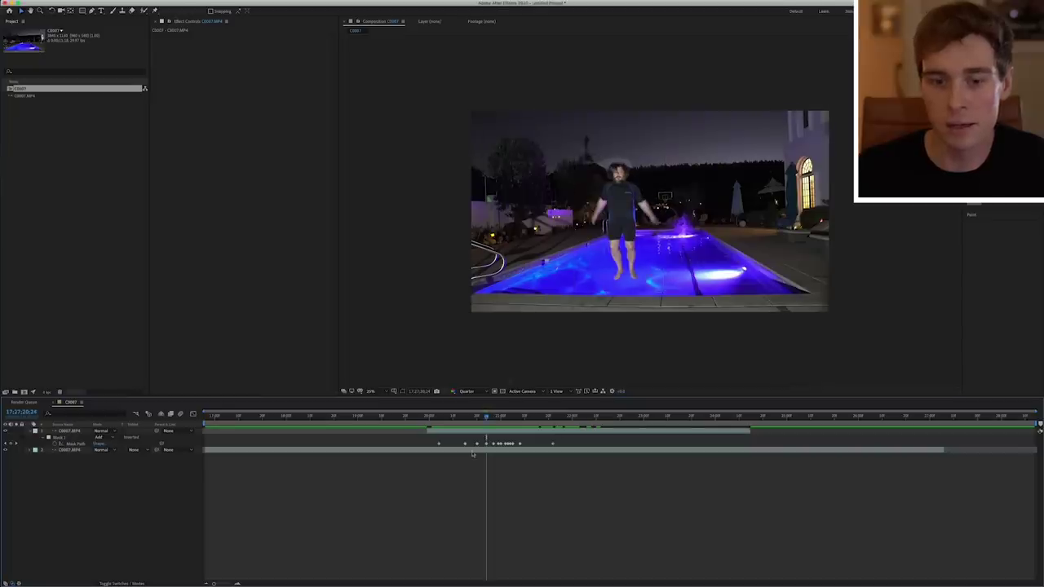
Feather Mask 1 on the reversed clip, widening the feather at the arms-out frame 17;27;21;00, and play the composite from the start.
click(551, 419)
click(547, 432)
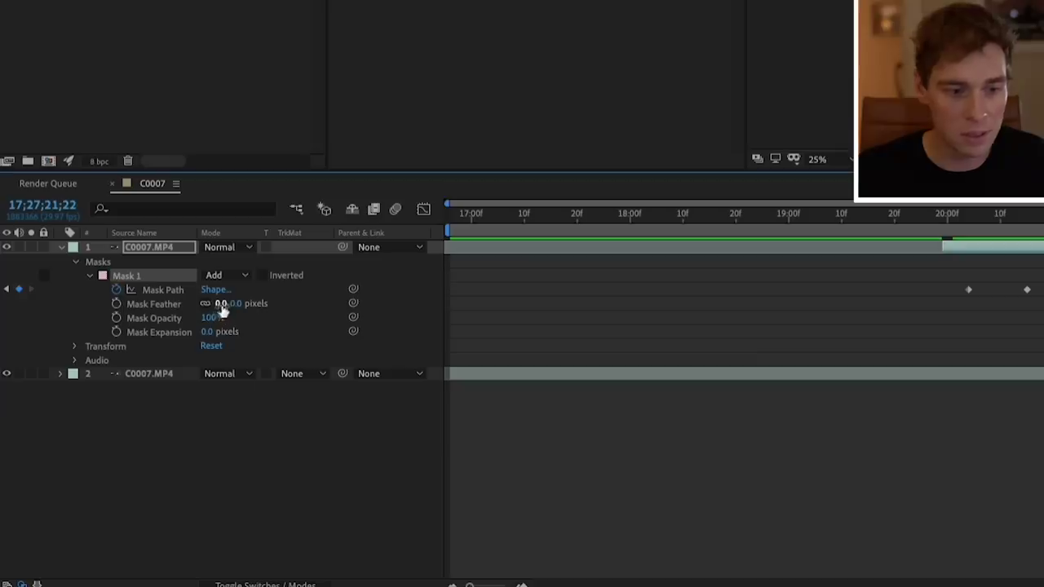
drag(100, 444, 114, 444)
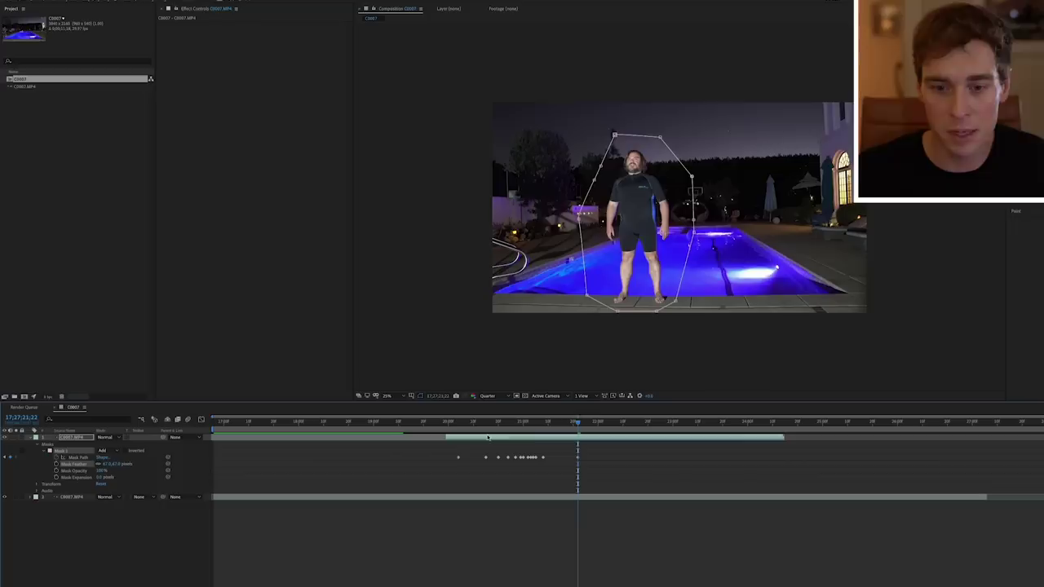
drag(534, 425, 523, 426)
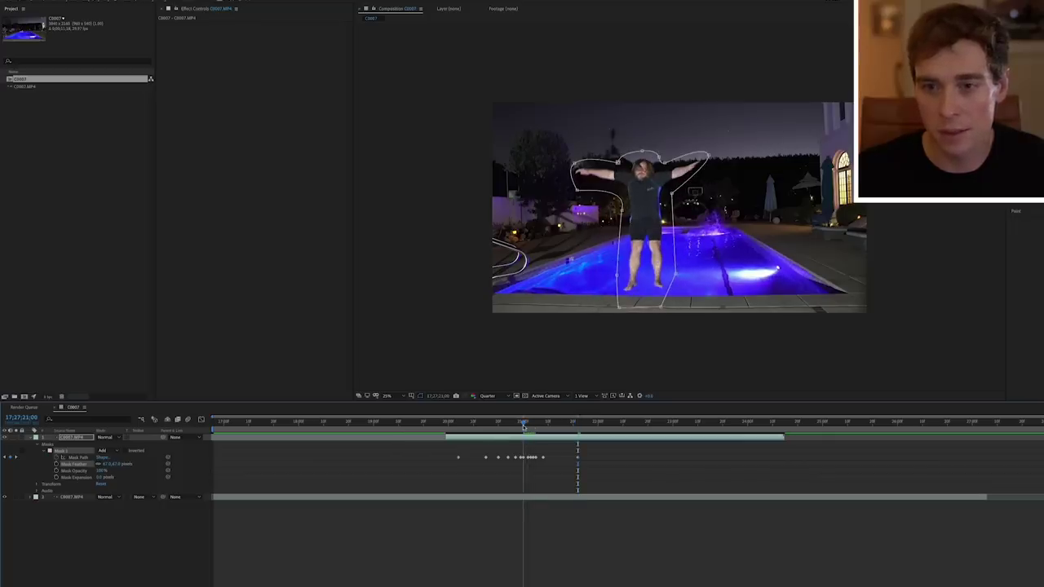
click(509, 471)
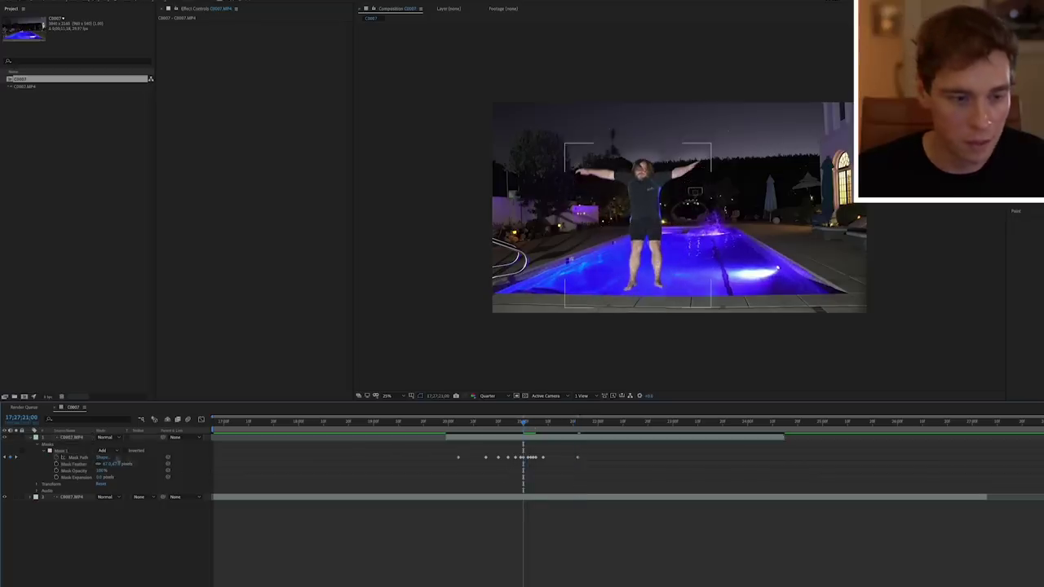
click(109, 465)
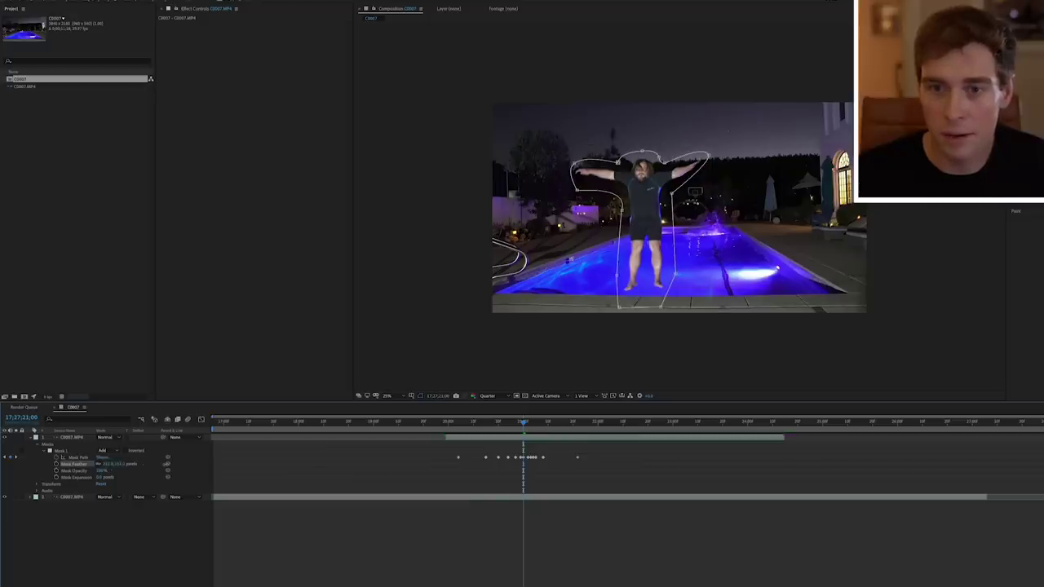
drag(177, 464, 177, 464)
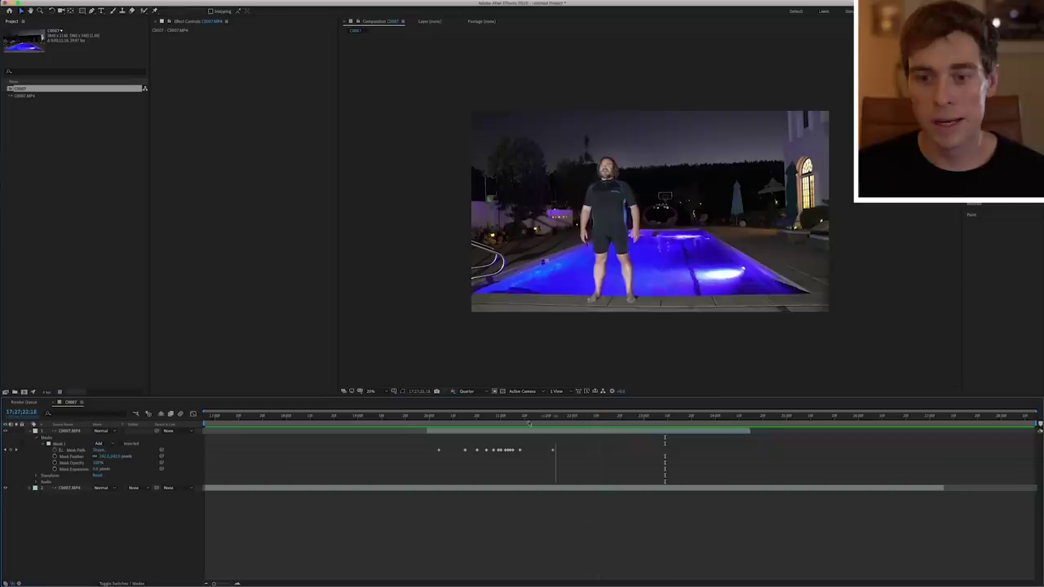
drag(695, 428, 192, 430)
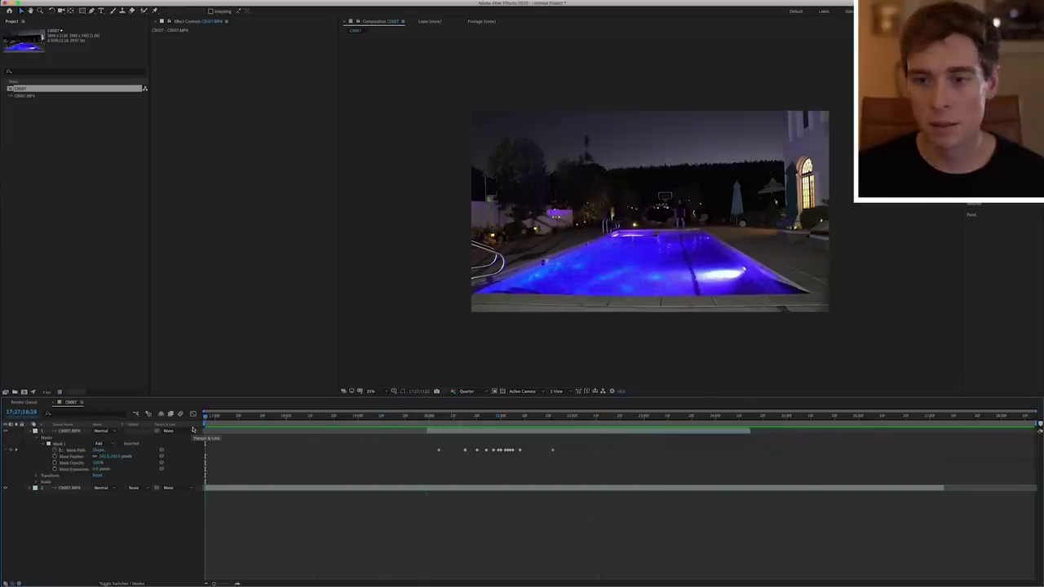
key(space)
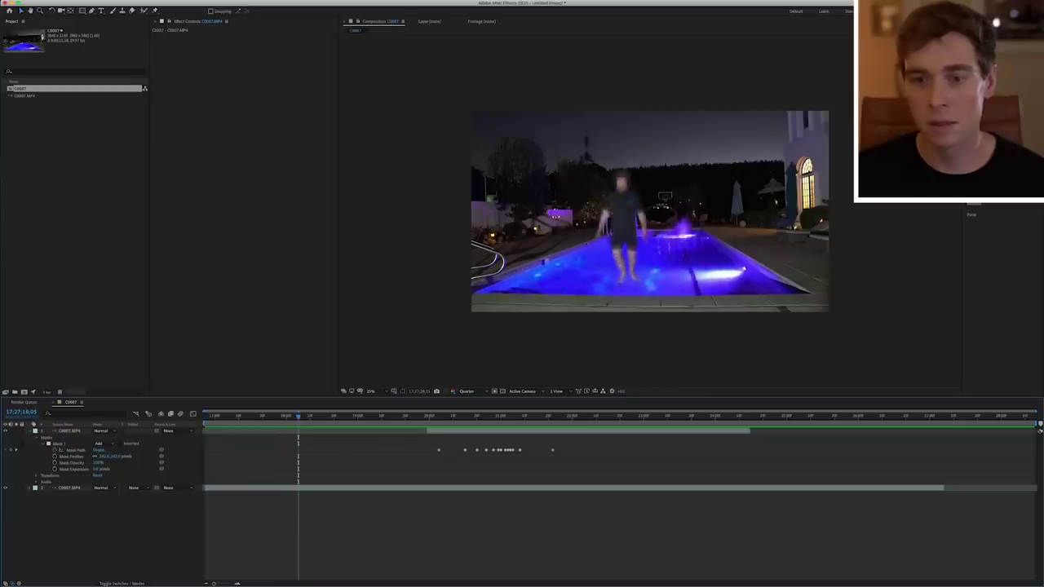
Keyframe the reversed clip's opacity from 0% at its start to 100% at 17;27;20;11 and play back the fade.
mouse_move(453, 423)
mouse_down()
mouse_move(380, 419)
mouse_move(455, 417)
mouse_up()
click(454, 430)
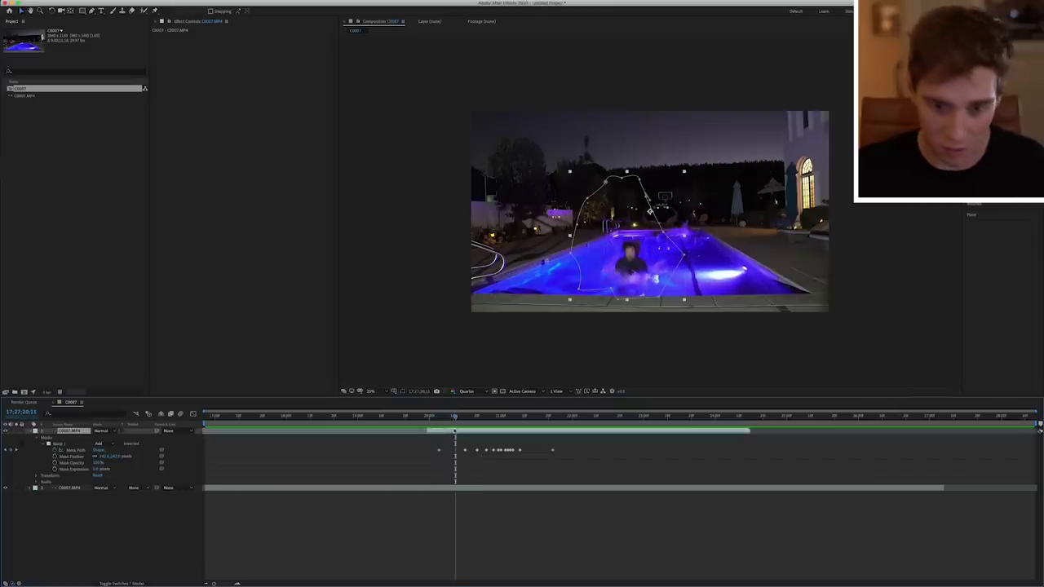
key(t)
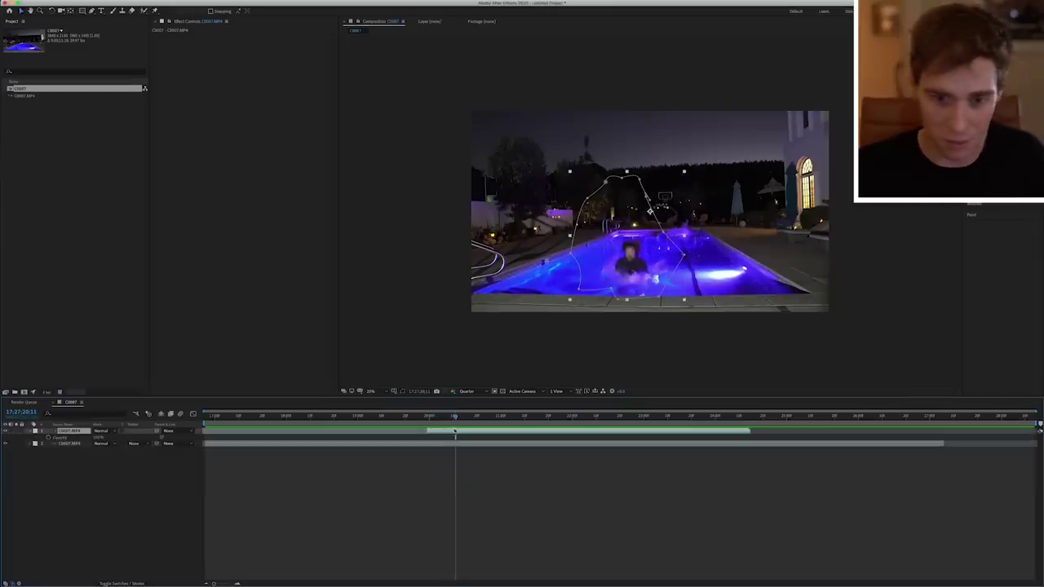
click(51, 437)
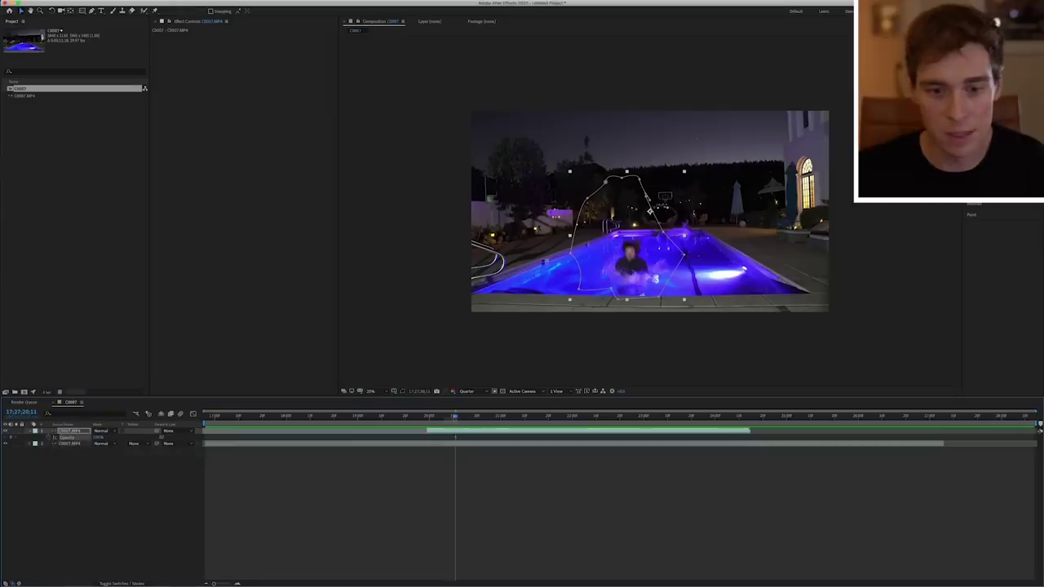
drag(454, 417, 426, 418)
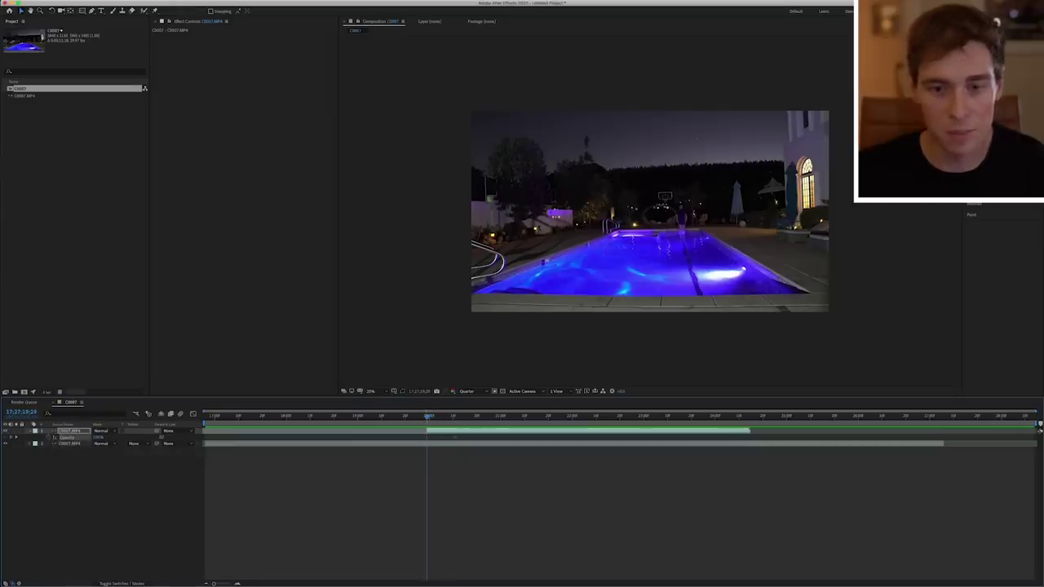
drag(98, 437, 46, 438)
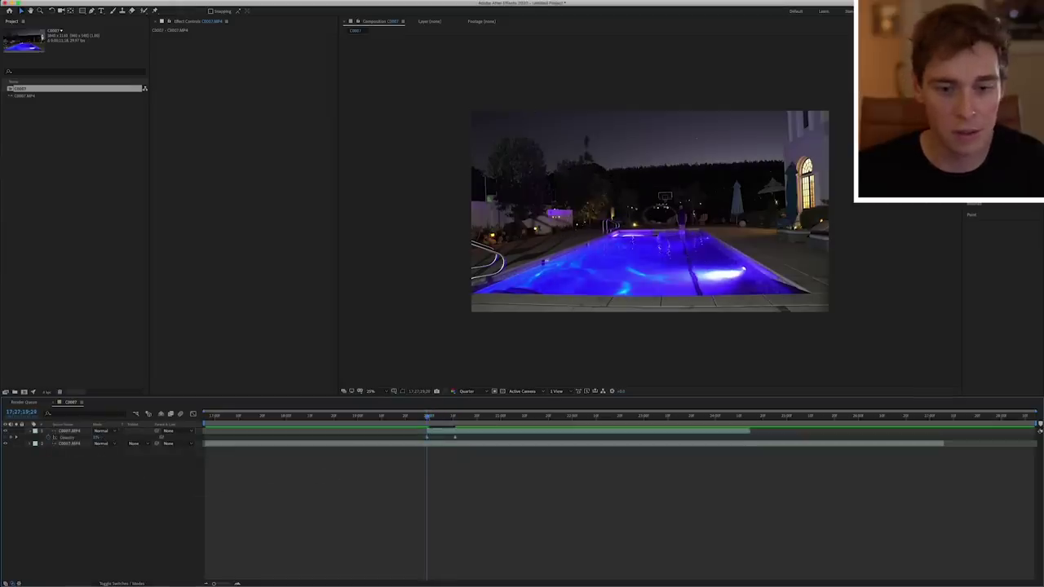
drag(363, 427, 332, 425)
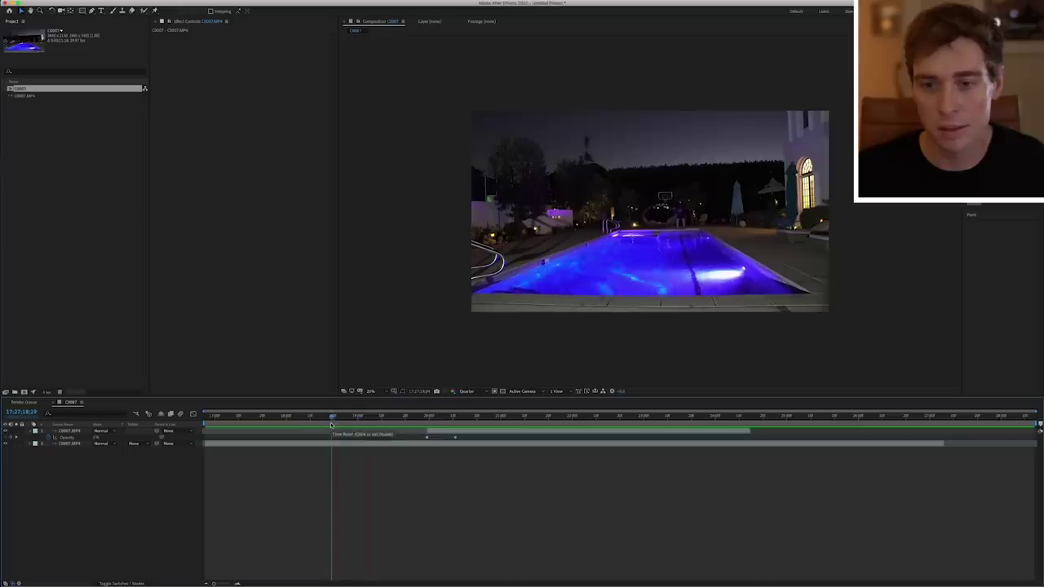
key(space)
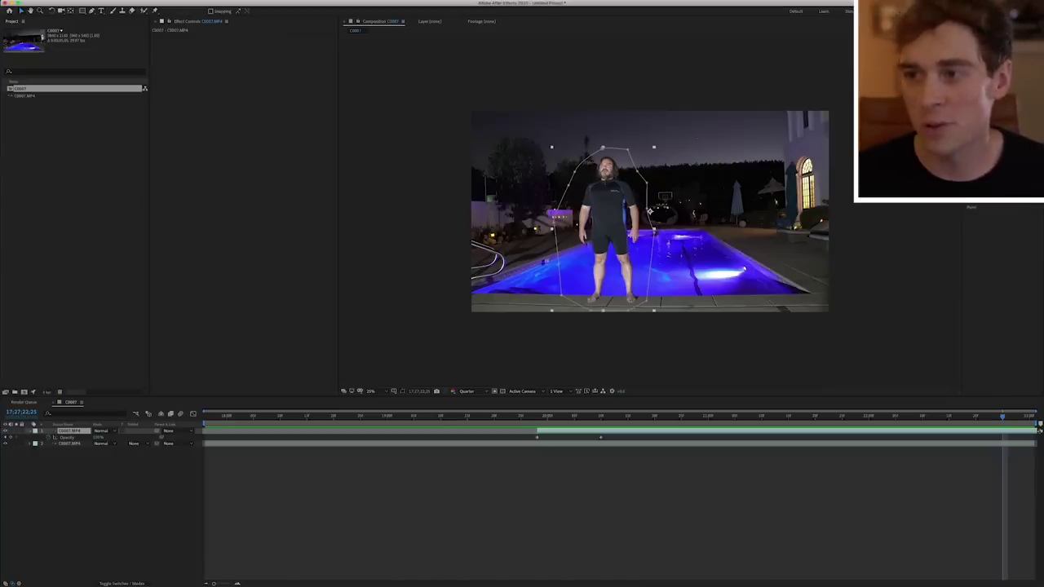
Apply Lumetri Color to the reversed clip, lower its shadows to -26, and compare the result with the earlier far-end footage.
key(ctrl+alt+shift+e)
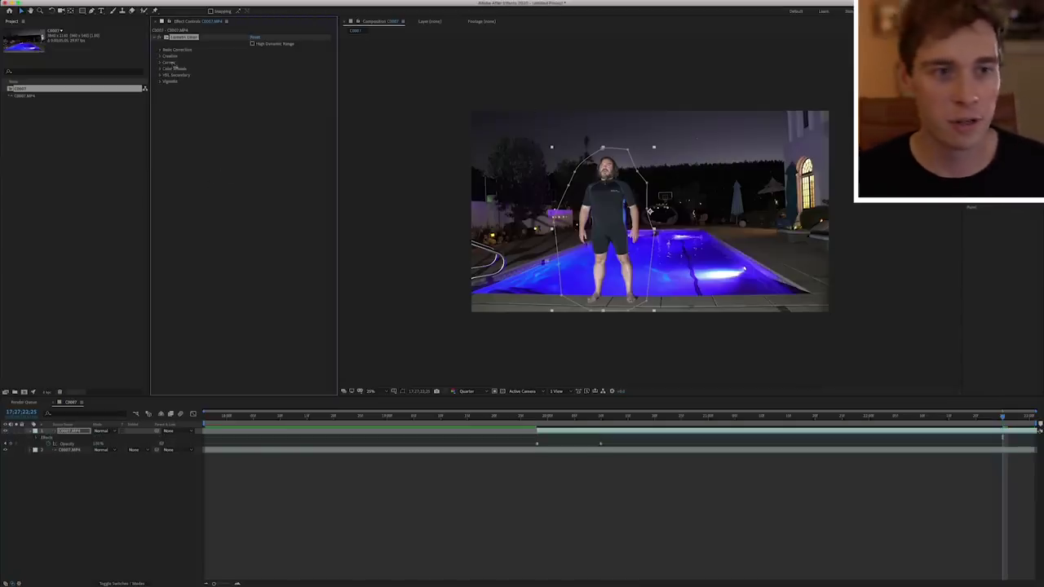
click(160, 50)
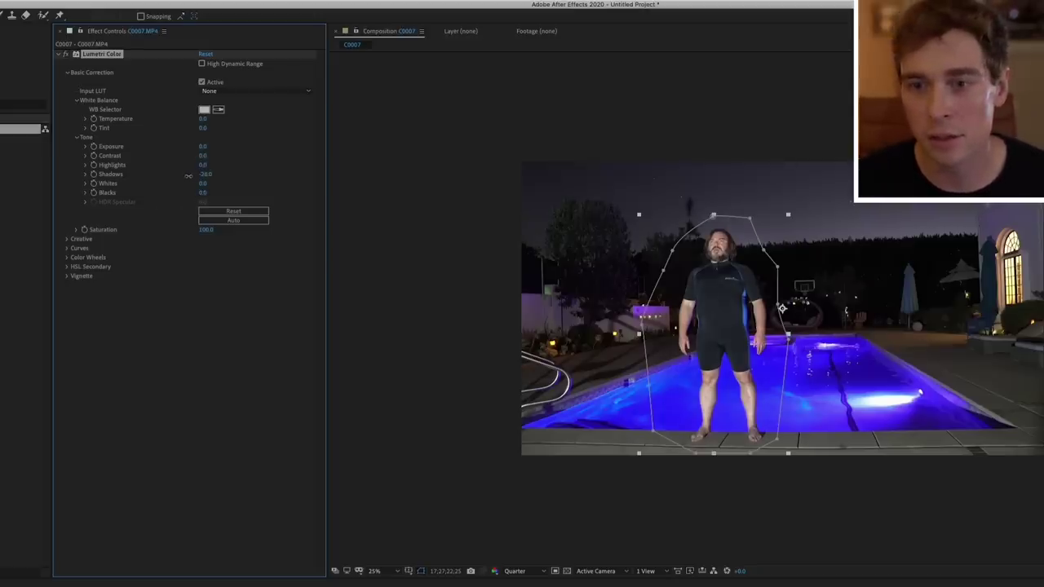
click(70, 62)
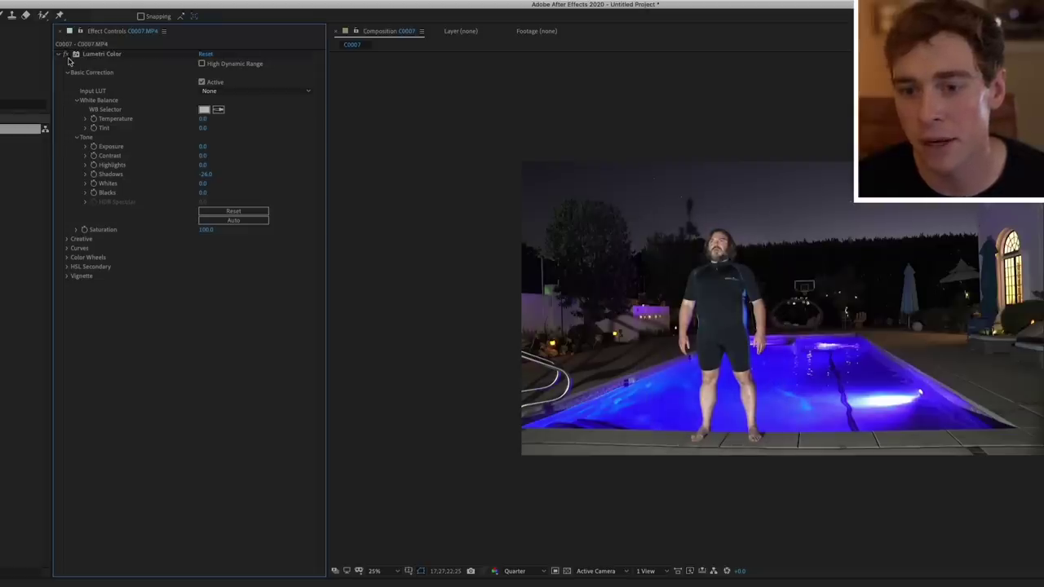
drag(1003, 419, 430, 419)
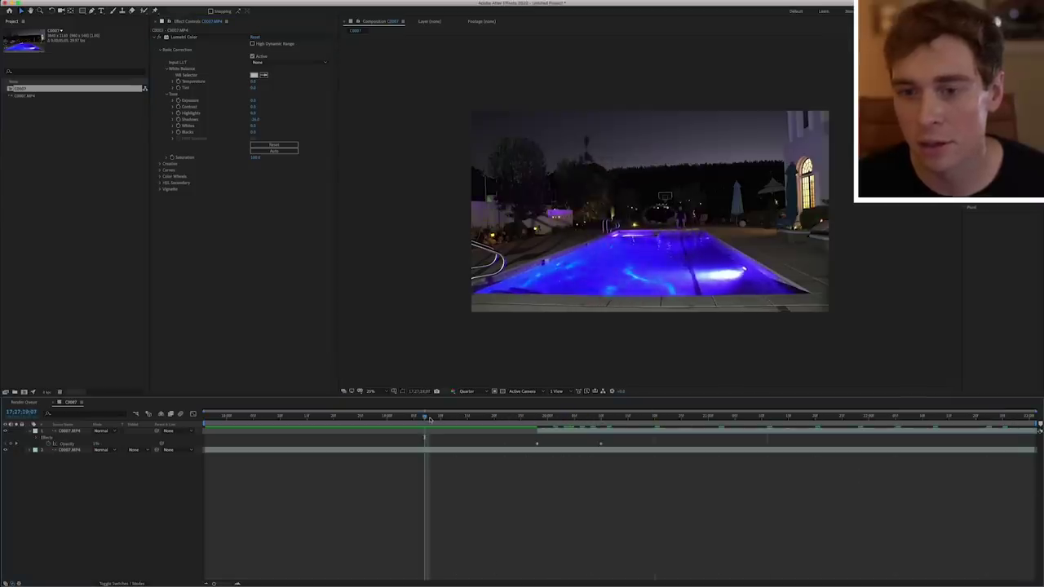